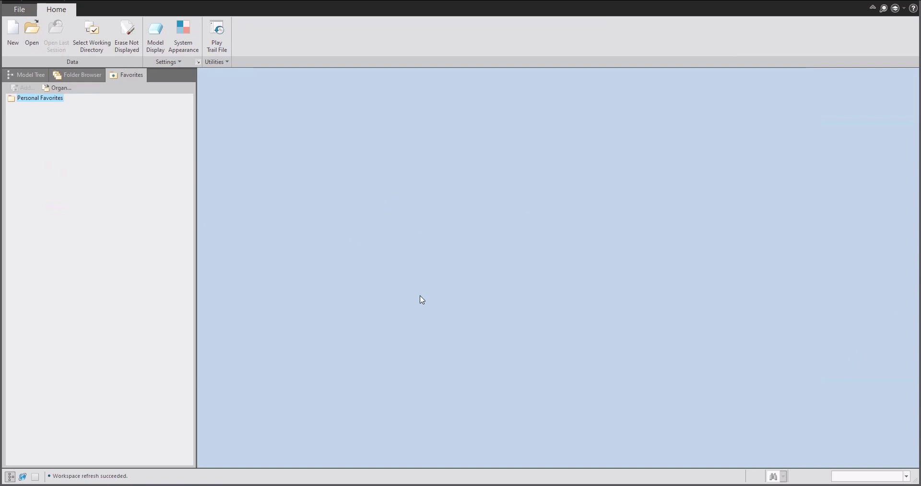
Create a new solid part named pipe using the default template.
{"action": "key", "text": "ctrl+n"}
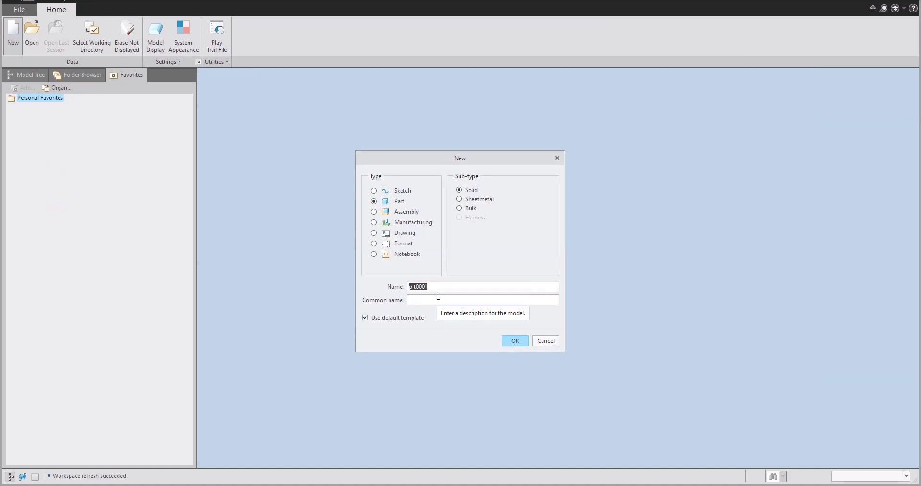
{"action": "type", "text": "box"}
{"action": "key", "text": "Return"}
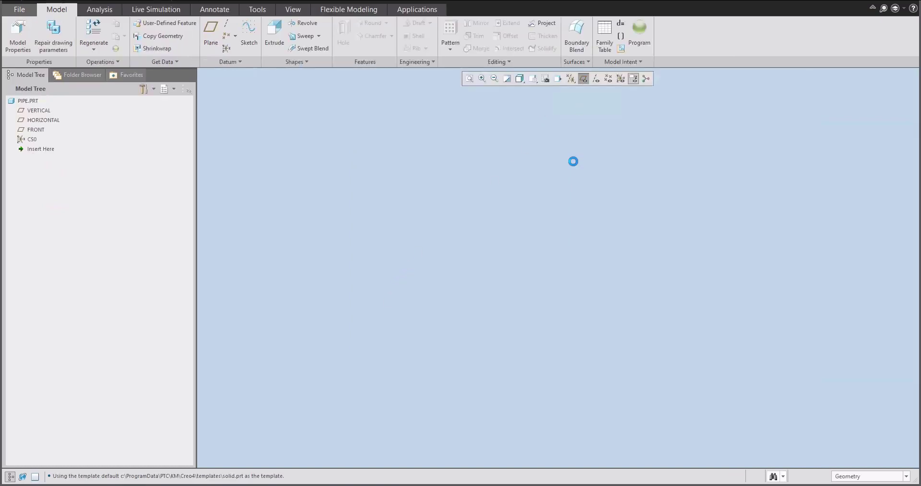
Sketch an L-shaped path on the HORIZONTAL plane with its corner at the origin and legs about 188 and 221 long.
{"action": "left_click", "coordinate": [248, 30]}
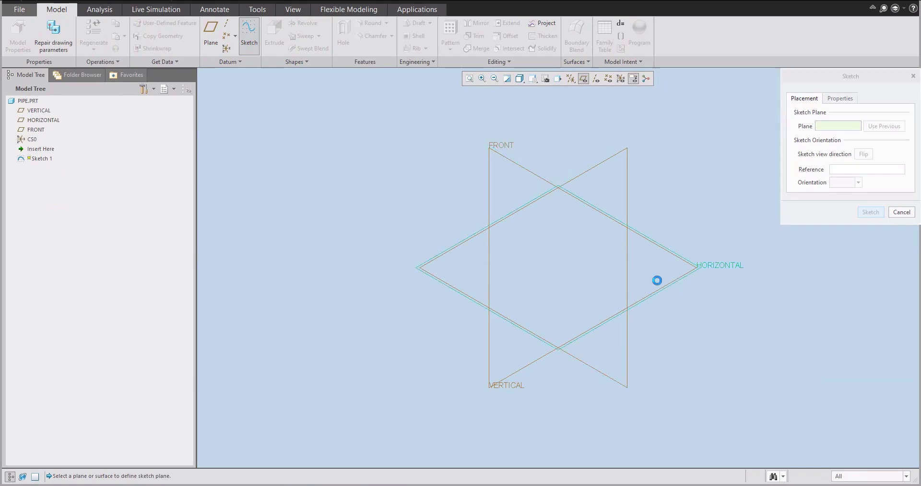
{"action": "left_click", "coordinate": [543, 258]}
{"action": "middle_click", "coordinate": [543, 257]}
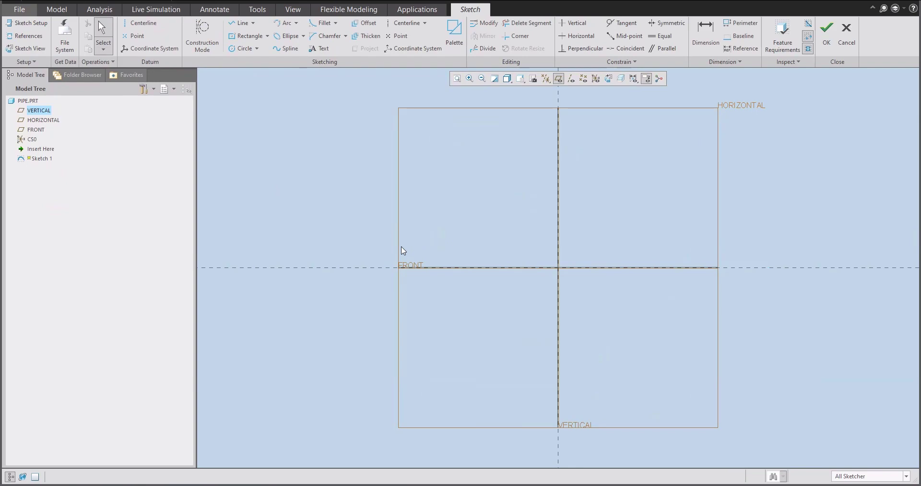
{"action": "left_click", "coordinate": [243, 25]}
{"action": "left_click", "coordinate": [559, 150]}
{"action": "left_click", "coordinate": [559, 267]}
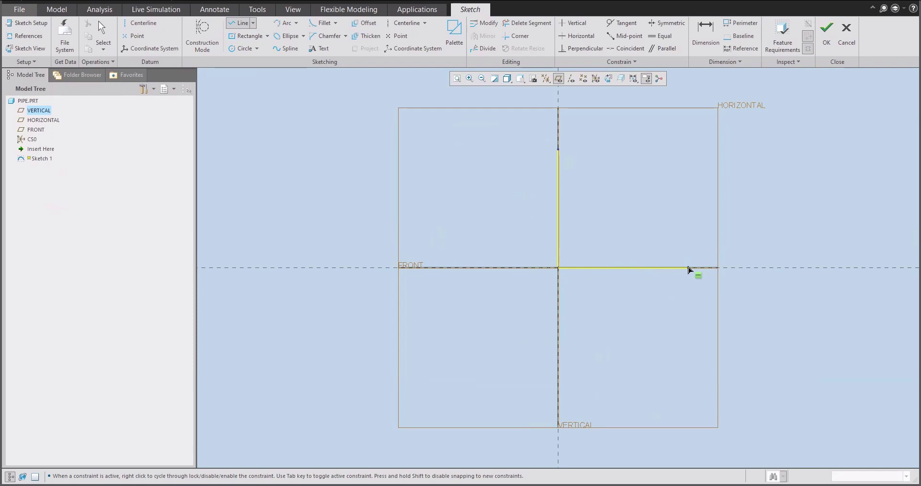
{"action": "left_click", "coordinate": [697, 267]}
{"action": "middle_click", "coordinate": [656, 230]}
{"action": "middle_click", "coordinate": [648, 268]}
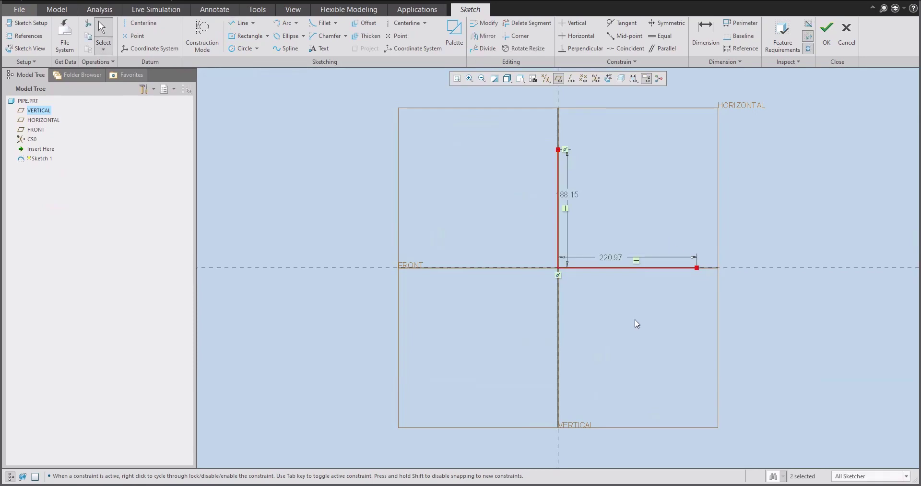
Set the path's vertical leg to 300 and its horizontal leg to 350, and finish the sketch.
{"action": "double_click", "coordinate": [570, 197]}
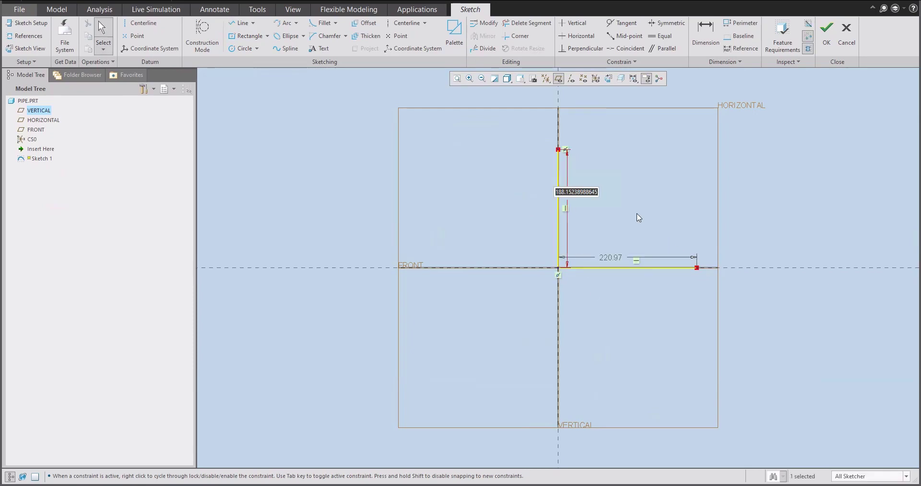
{"action": "type", "text": "300"}
{"action": "key", "text": "Return"}
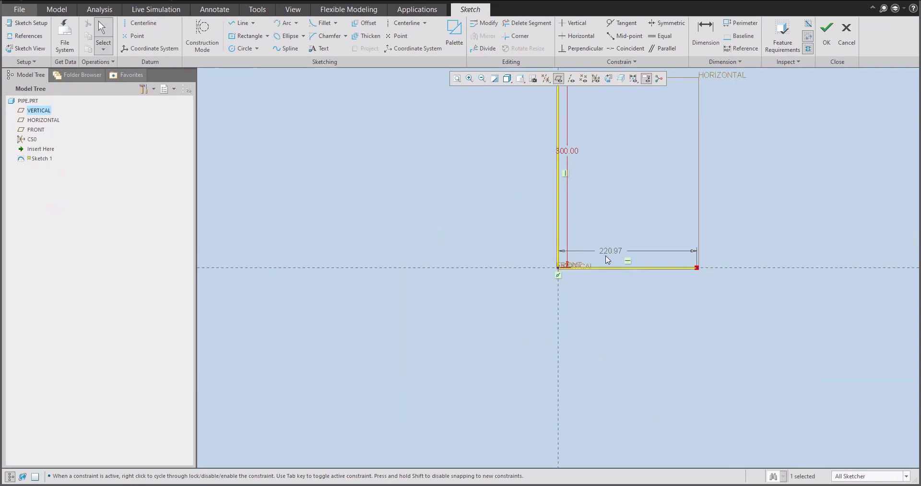
{"action": "double_click", "coordinate": [611, 253]}
{"action": "type", "text": "350"}
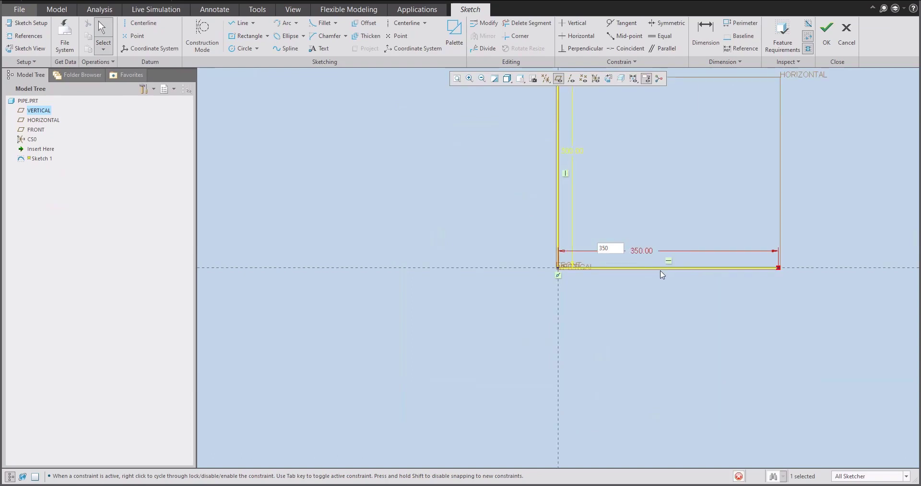
{"action": "key", "text": "Return"}
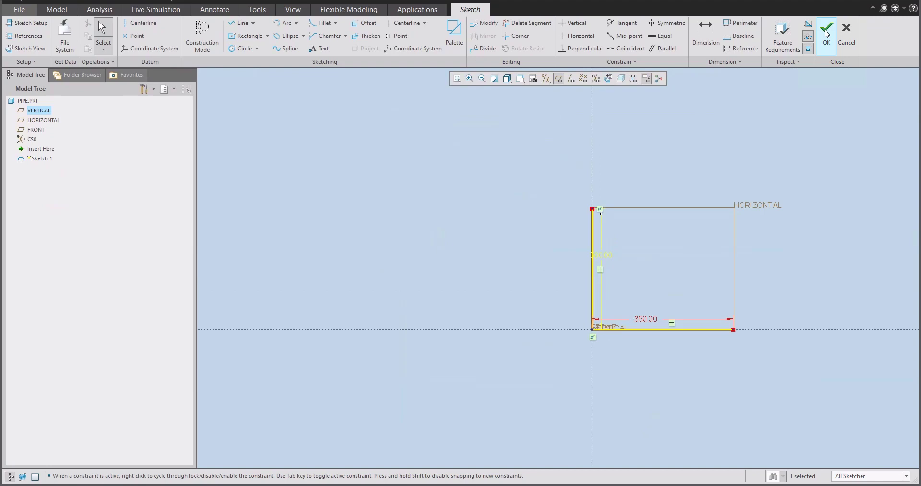
{"action": "left_click", "coordinate": [826, 32]}
Start a solid sweep along the L-shaped sketch and draw a square section centred on the trajectory's start point.
{"action": "mouse_move", "coordinate": [596, 214]}
{"action": "middle_mouse_down"}
{"action": "mouse_move", "coordinate": [586, 162]}
{"action": "mouse_move", "coordinate": [565, 169]}
{"action": "mouse_move", "coordinate": [571, 179]}
{"action": "middle_mouse_up"}
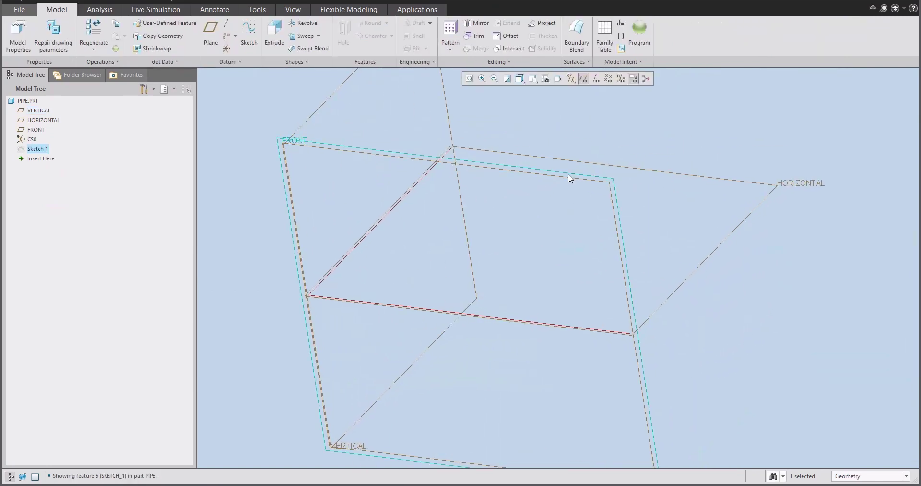
{"action": "left_click", "coordinate": [251, 226]}
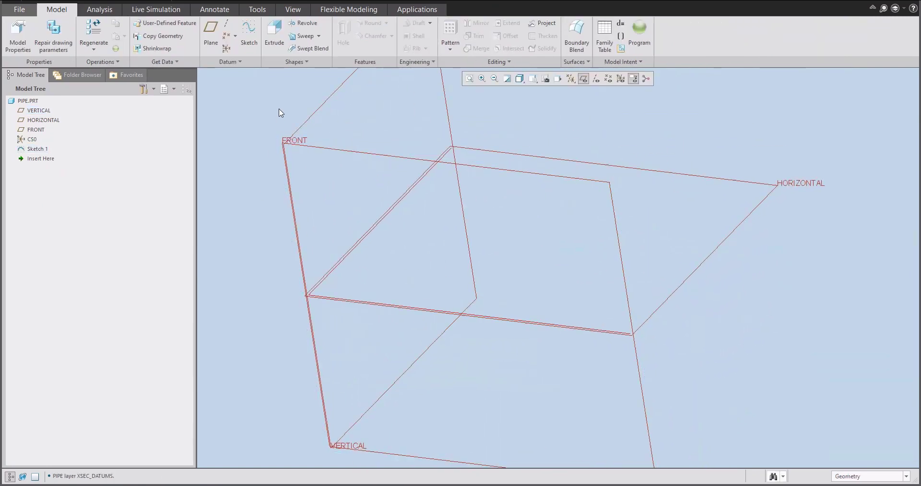
{"action": "left_click", "coordinate": [303, 36]}
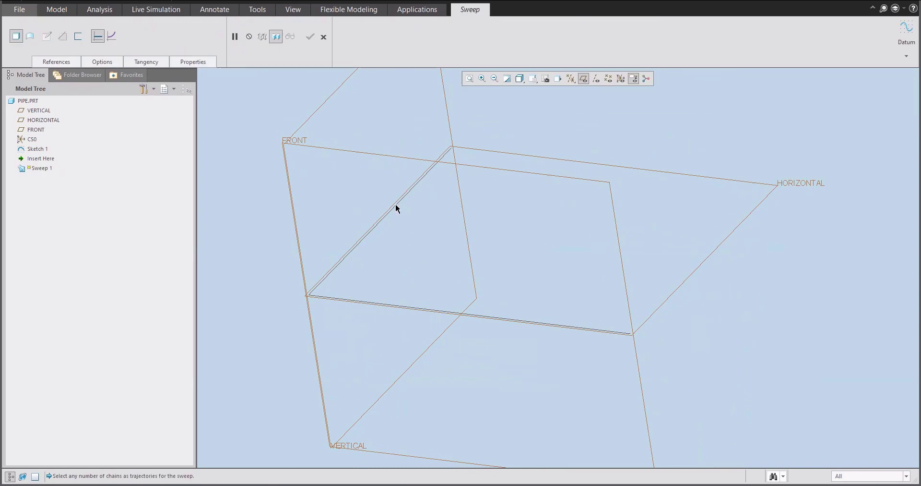
{"action": "left_click", "coordinate": [396, 203]}
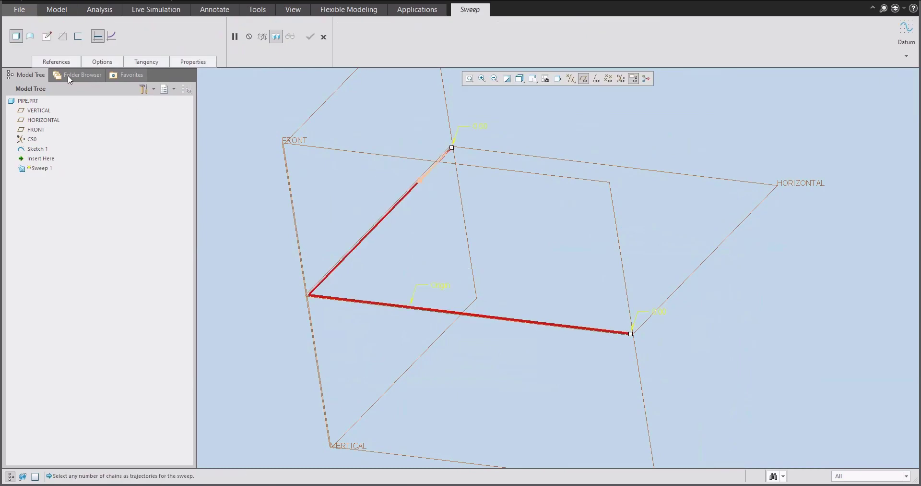
{"action": "left_click", "coordinate": [46, 36]}
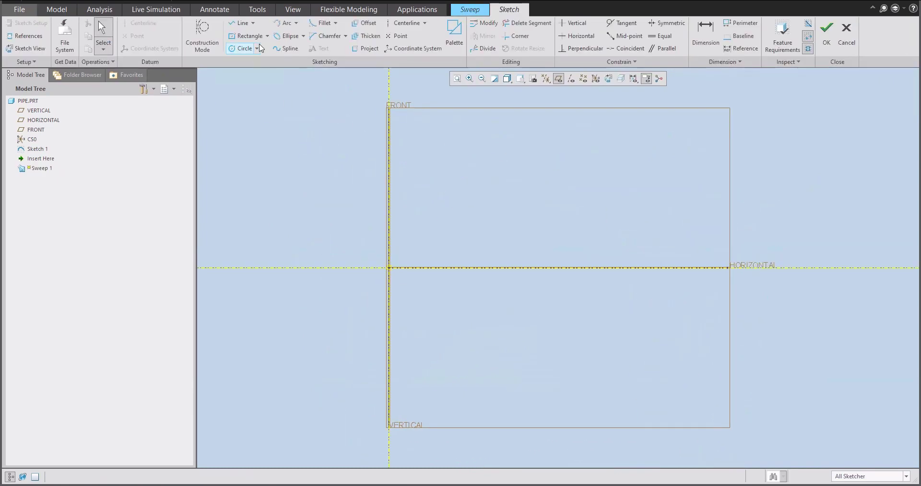
{"action": "left_click", "coordinate": [246, 36]}
{"action": "mouse_move", "coordinate": [460, 228]}
{"action": "middle_mouse_down"}
{"action": "mouse_move", "coordinate": [450, 246]}
{"action": "mouse_move", "coordinate": [488, 274]}
{"action": "mouse_move", "coordinate": [453, 282]}
{"action": "mouse_move", "coordinate": [469, 247]}
{"action": "middle_mouse_up"}
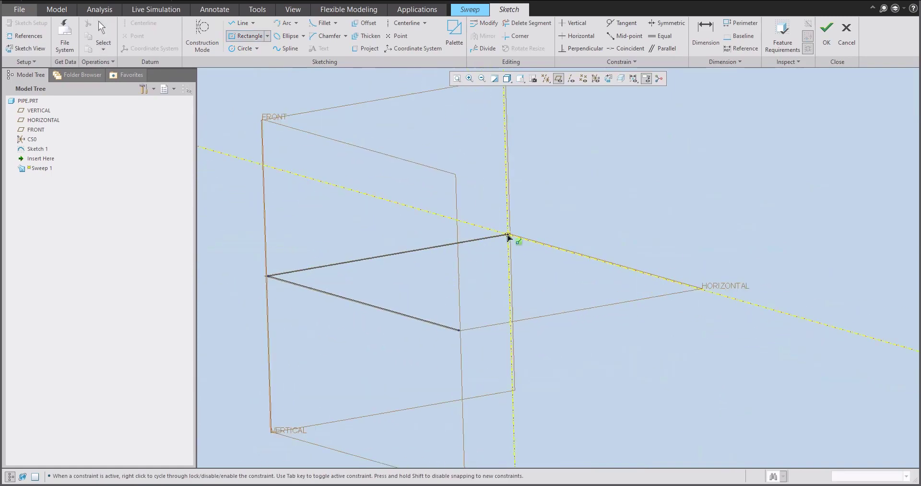
{"action": "left_click", "coordinate": [509, 235]}
{"action": "left_click", "coordinate": [496, 210]}
{"action": "middle_click", "coordinate": [482, 219]}
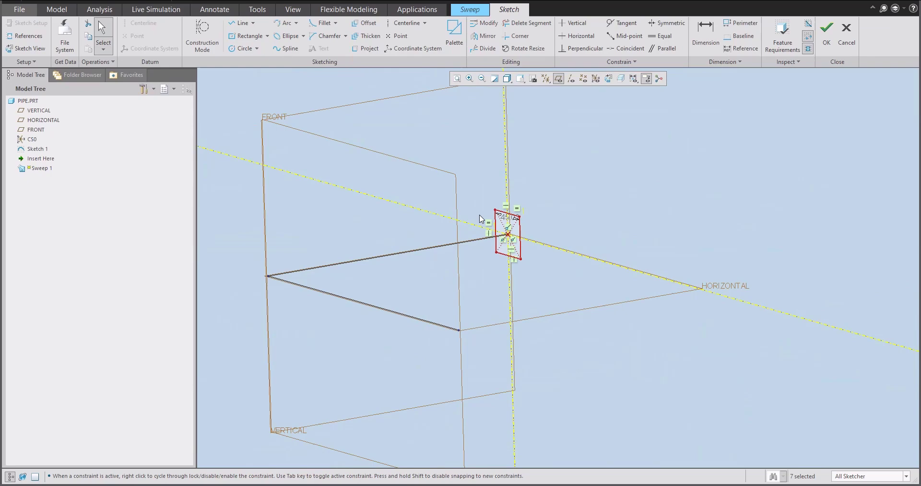
Set the square section's side length, accept the section and complete the sweep.
{"action": "double_click", "coordinate": [508, 216]}
{"action": "type", "text": "5"}
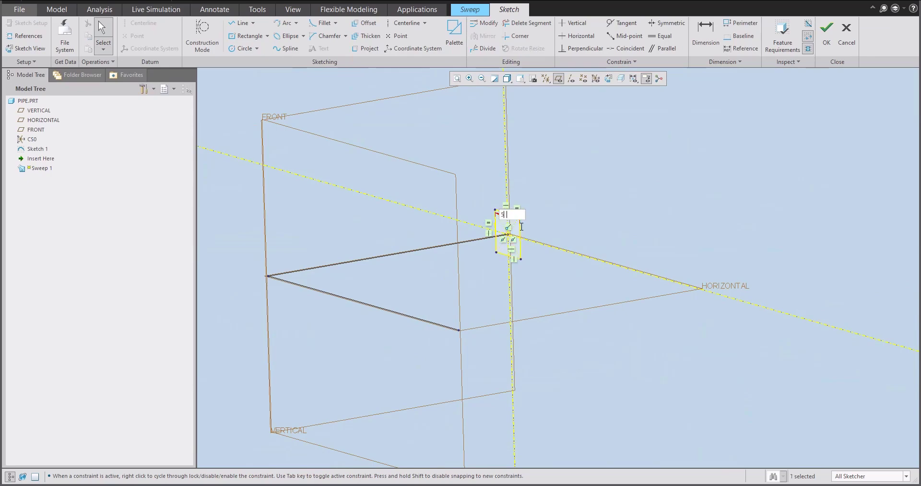
{"action": "key", "text": "Return"}
{"action": "left_click", "coordinate": [827, 33]}
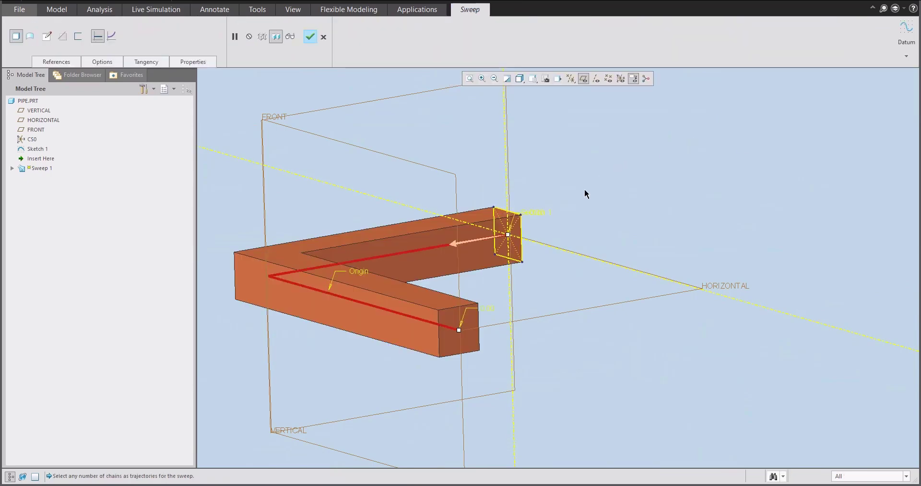
{"action": "middle_click_drag", "start_coordinate": [584, 192], "coordinate": [575, 258]}
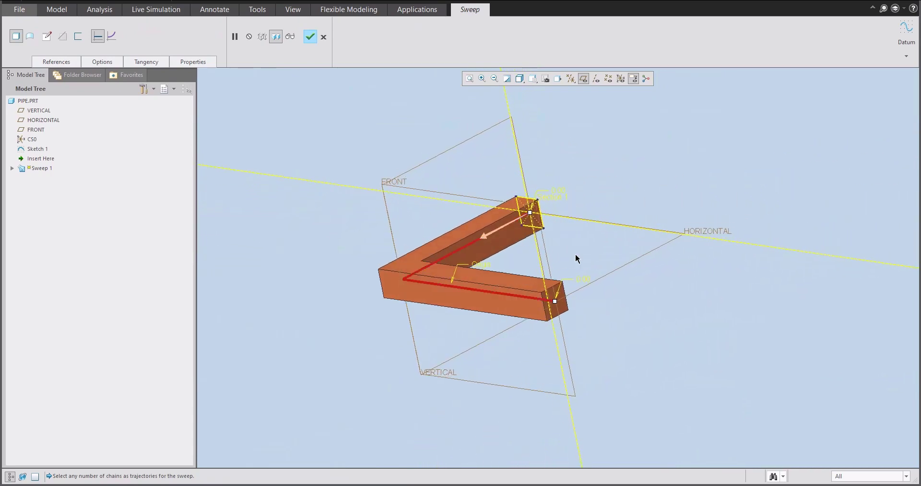
{"action": "left_click", "coordinate": [310, 37]}
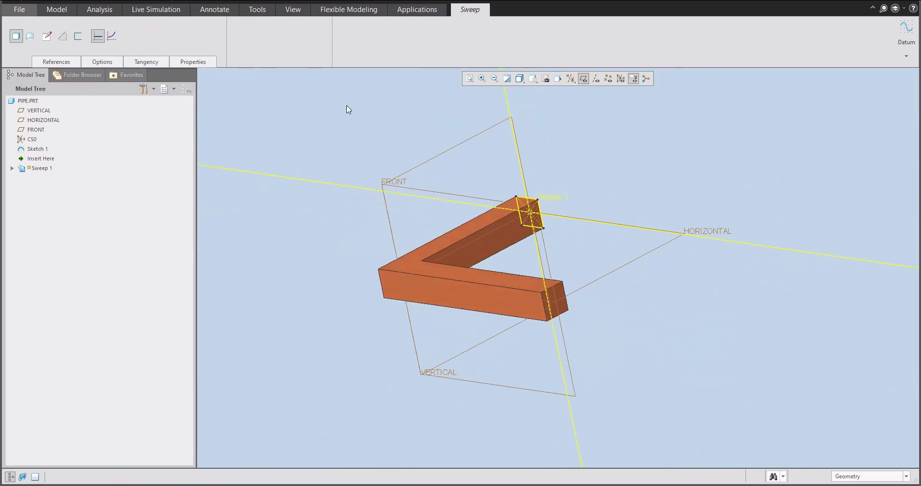
Hide the datum planes and annotations in the graphics view.
{"action": "left_click", "coordinate": [584, 78]}
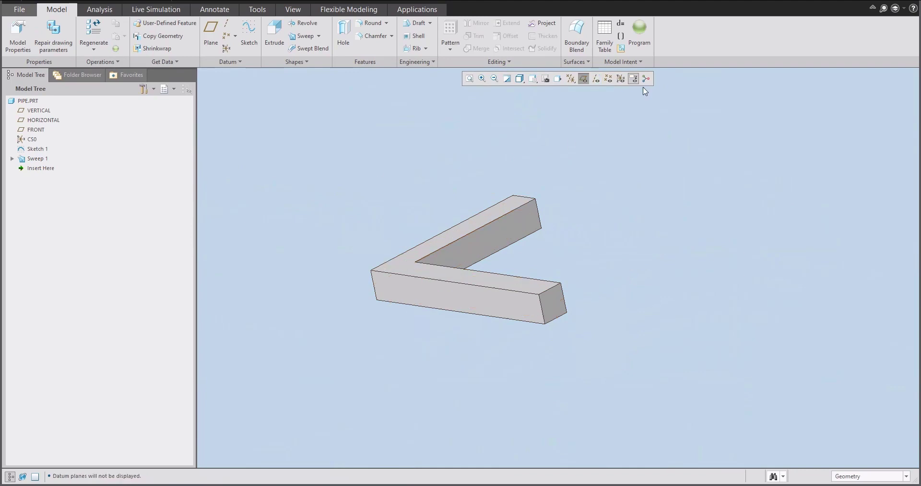
{"action": "left_click", "coordinate": [633, 78]}
{"action": "scroll", "coordinate": [497, 224], "scroll_direction": "down", "scroll_amount": 1}
{"action": "mouse_move", "coordinate": [497, 224]}
{"action": "middle_mouse_down", "text": "shift"}
{"action": "mouse_move", "coordinate": [509, 231]}
{"action": "mouse_move", "coordinate": [389, 217]}
{"action": "middle_mouse_up", "text": "shift"}
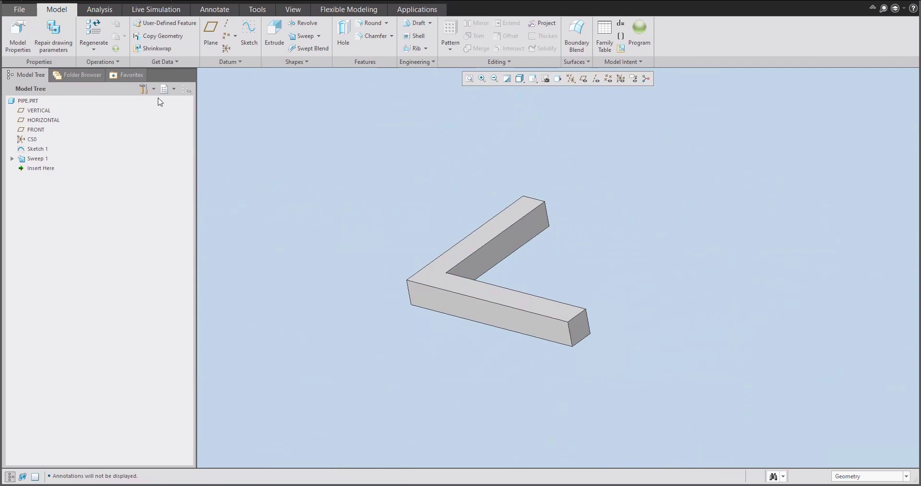
Convert the part to sheet metal with the Shell method, removing the end faces of both legs.
{"action": "left_click", "coordinate": [116, 49]}
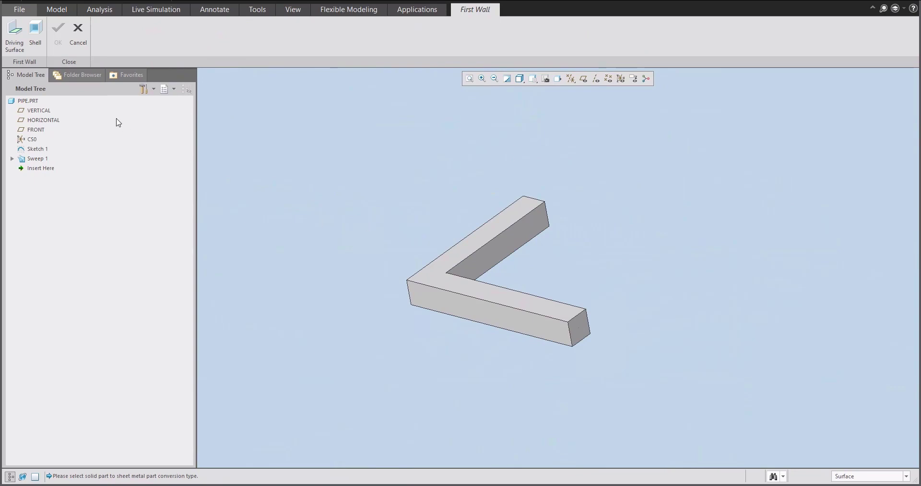
{"action": "left_click", "coordinate": [35, 31]}
{"action": "left_click", "coordinate": [570, 331]}
{"action": "middle_click_drag", "start_coordinate": [570, 331], "coordinate": [660, 316]}
{"action": "left_click", "coordinate": [659, 297], "text": "ctrl"}
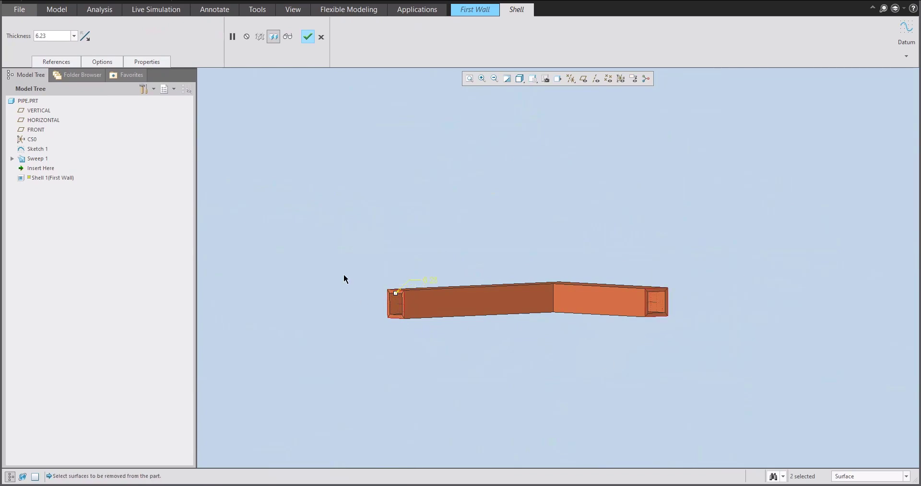
Set the shell wall thickness to 2, complete the first wall and restore the default view orientation.
{"action": "double_click", "coordinate": [40, 36]}
{"action": "type", "text": "2"}
{"action": "key", "text": "Return"}
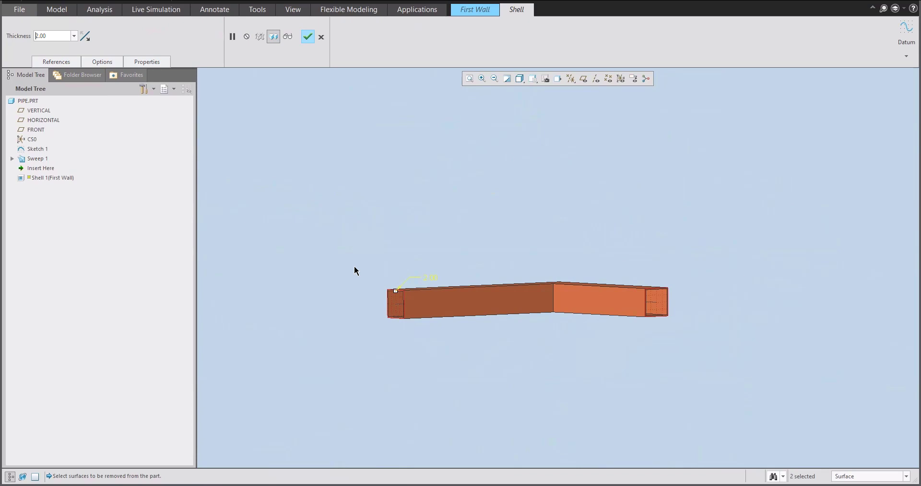
{"action": "middle_click", "coordinate": [368, 277]}
{"action": "key", "text": "ctrl+d"}
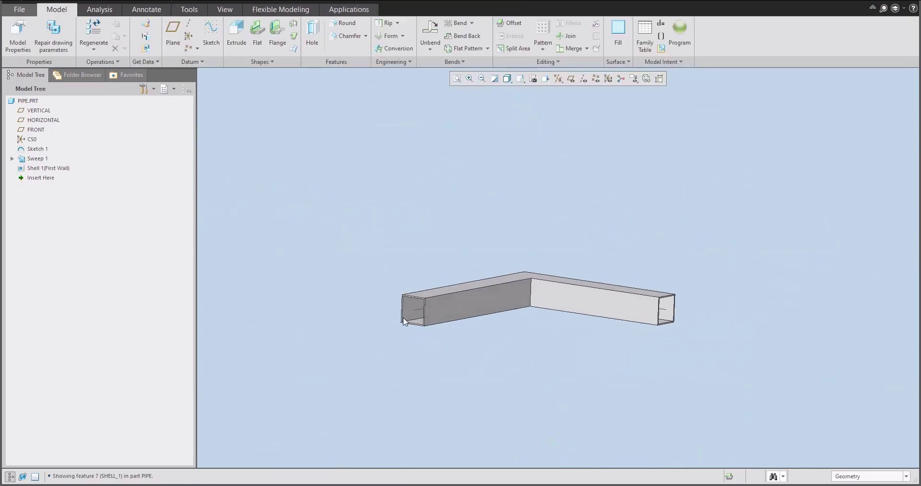
Start an Edge Bend conversion and select the upper and lower inner-corner edges along both legs of the tube.
{"action": "scroll", "coordinate": [415, 323], "scroll_direction": "up", "scroll_amount": 3}
{"action": "scroll", "coordinate": [415, 322], "scroll_direction": "down", "scroll_amount": 2}
{"action": "middle_click_drag", "start_coordinate": [469, 261], "coordinate": [498, 268], "text": "shift"}
{"action": "scroll", "coordinate": [481, 263], "scroll_direction": "down", "scroll_amount": 2}
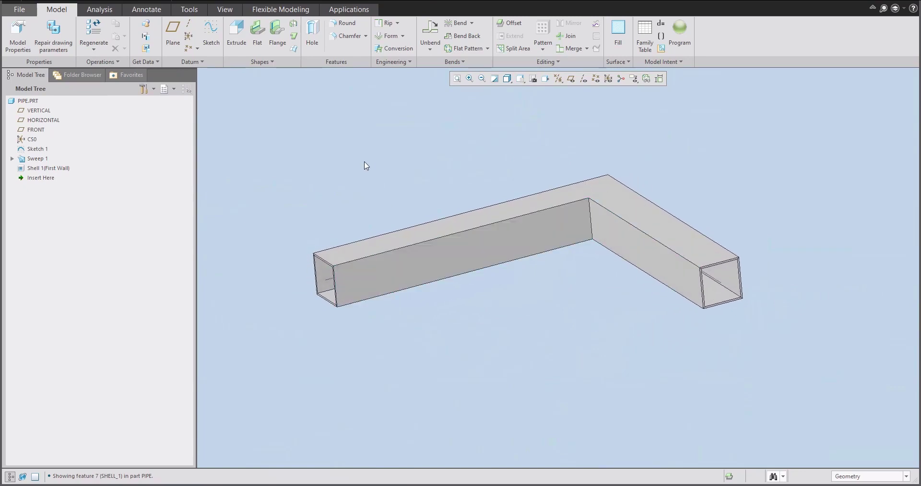
{"action": "middle_click_drag", "start_coordinate": [344, 159], "coordinate": [338, 170], "text": "shift"}
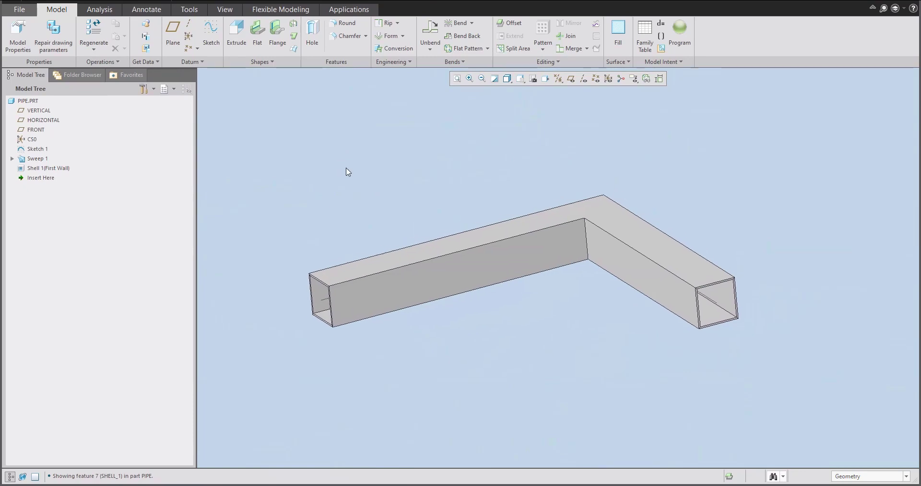
{"action": "left_click", "coordinate": [394, 49]}
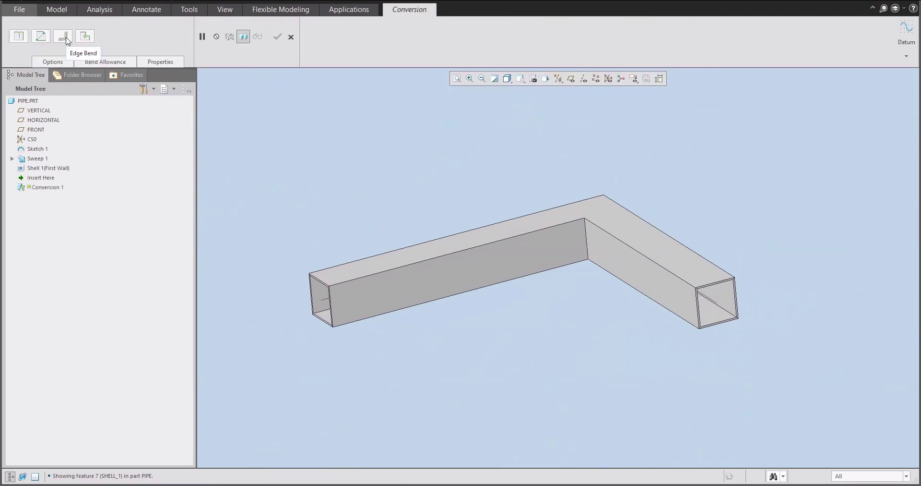
{"action": "left_click", "coordinate": [64, 37]}
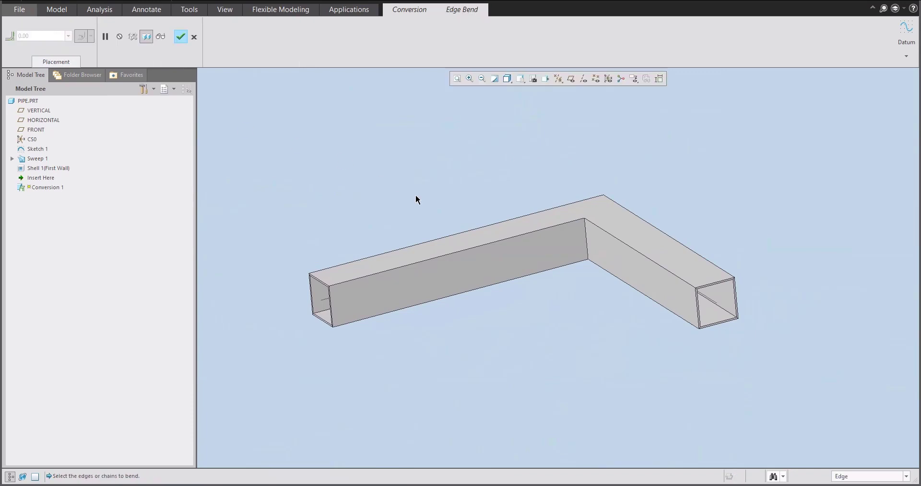
{"action": "left_click", "coordinate": [467, 254]}
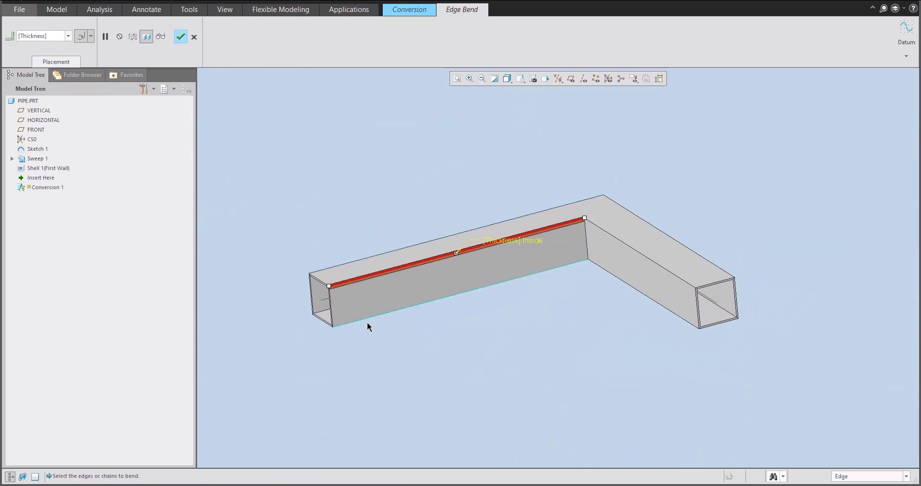
{"action": "left_click", "coordinate": [394, 315], "text": "ctrl"}
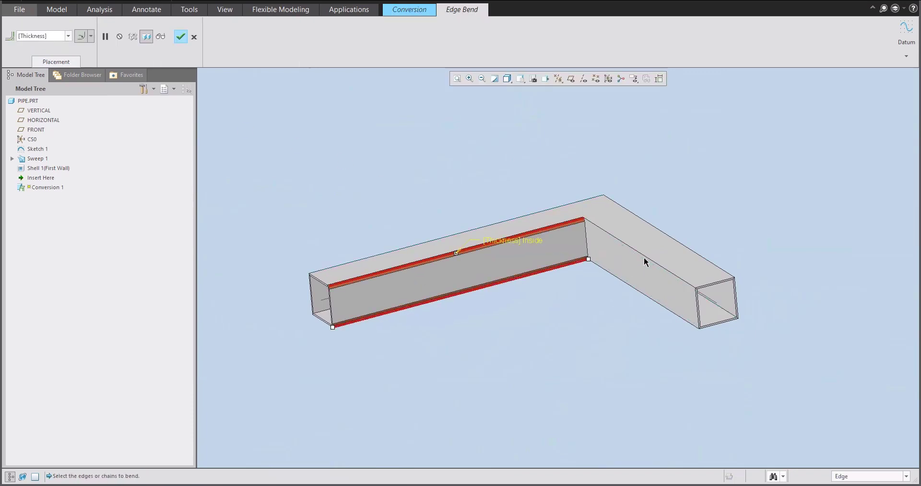
{"action": "left_click", "coordinate": [644, 256], "text": "ctrl"}
{"action": "scroll", "coordinate": [681, 329], "scroll_direction": "down", "scroll_amount": 3}
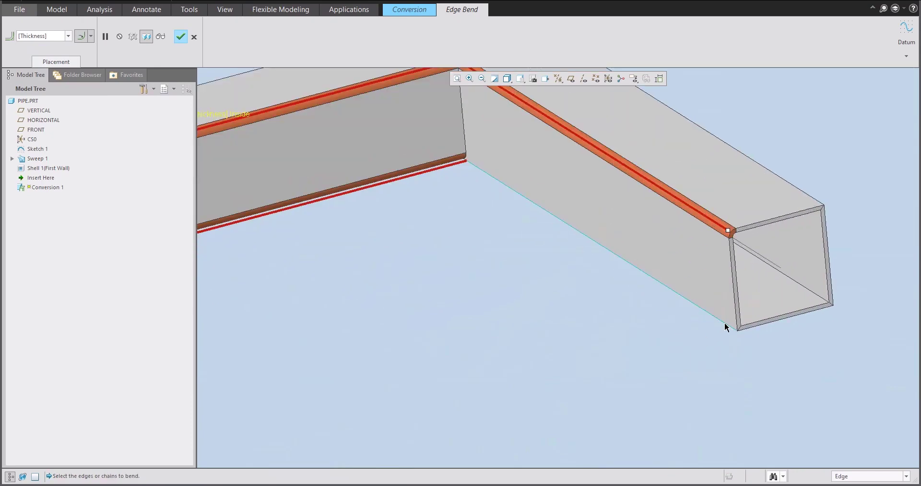
{"action": "left_click", "coordinate": [725, 324], "text": "ctrl"}
Add the remaining lengthwise edges on the outer side of the first leg to the edge bend selection.
{"action": "scroll", "coordinate": [714, 321], "scroll_direction": "up", "scroll_amount": 4}
{"action": "middle_click_drag", "start_coordinate": [617, 267], "coordinate": [617, 294]}
{"action": "scroll", "coordinate": [572, 270], "scroll_direction": "down", "scroll_amount": 4}
{"action": "left_click", "coordinate": [572, 271]}
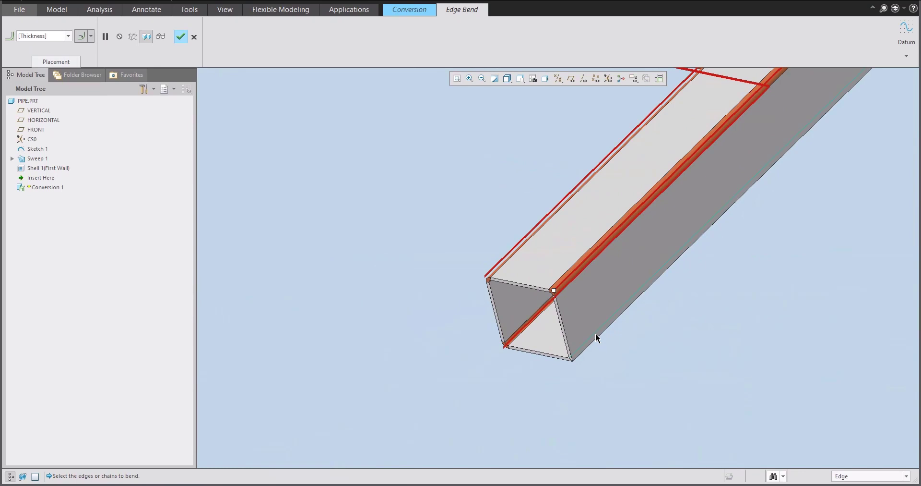
Add the vertical outer-corner edge and the second leg's outer lengthwise edges to the selection, and complete the edge bend.
{"action": "scroll", "coordinate": [583, 331], "scroll_direction": "up", "scroll_amount": 5}
{"action": "middle_click_drag", "start_coordinate": [603, 267], "coordinate": [671, 243]}
{"action": "scroll", "coordinate": [670, 243], "scroll_direction": "down", "scroll_amount": 3}
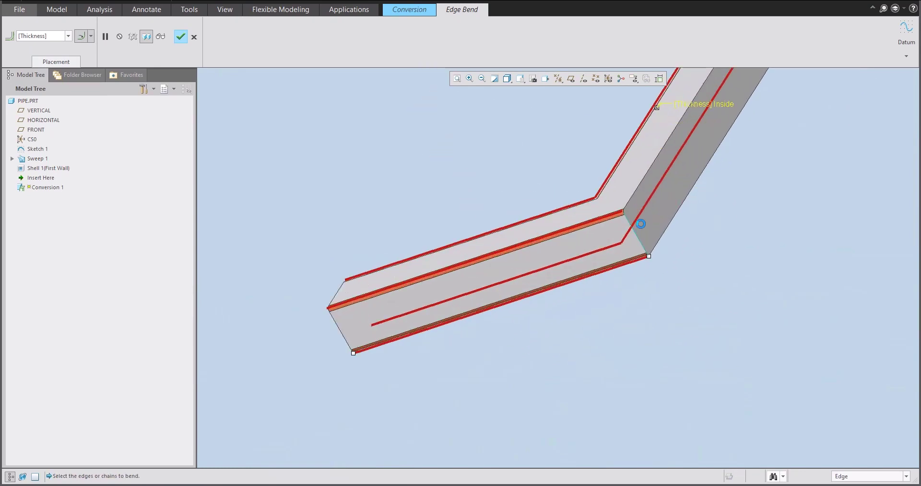
{"action": "left_click", "coordinate": [635, 193]}
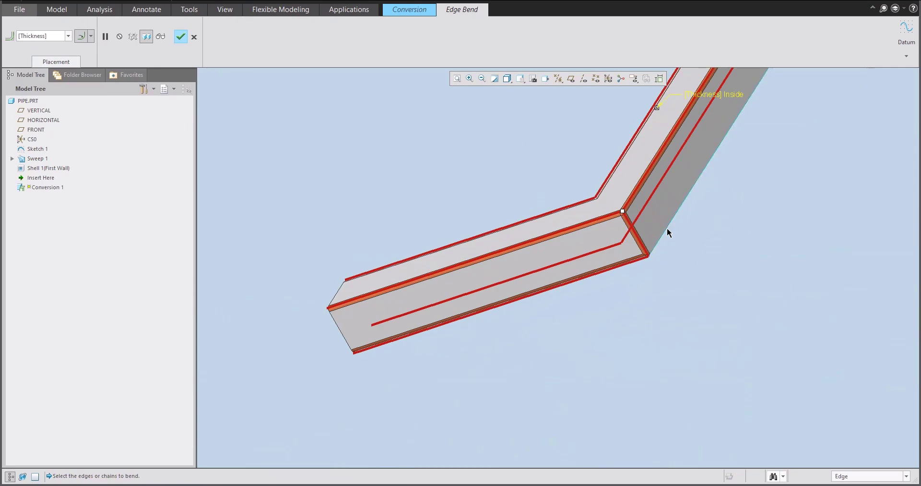
{"action": "scroll", "coordinate": [648, 264], "scroll_direction": "up", "scroll_amount": 3}
{"action": "middle_click_drag", "start_coordinate": [648, 264], "coordinate": [628, 259]}
{"action": "scroll", "coordinate": [619, 250], "scroll_direction": "down", "scroll_amount": 3}
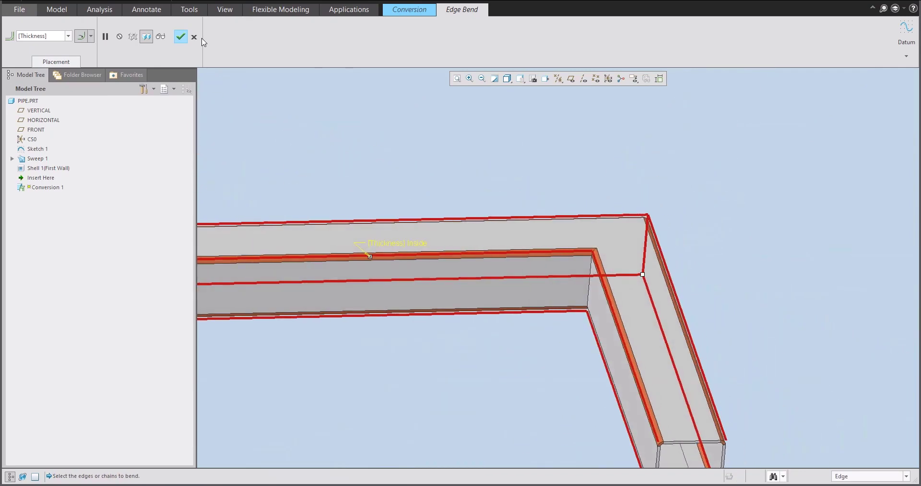
{"action": "left_click", "coordinate": [181, 37]}
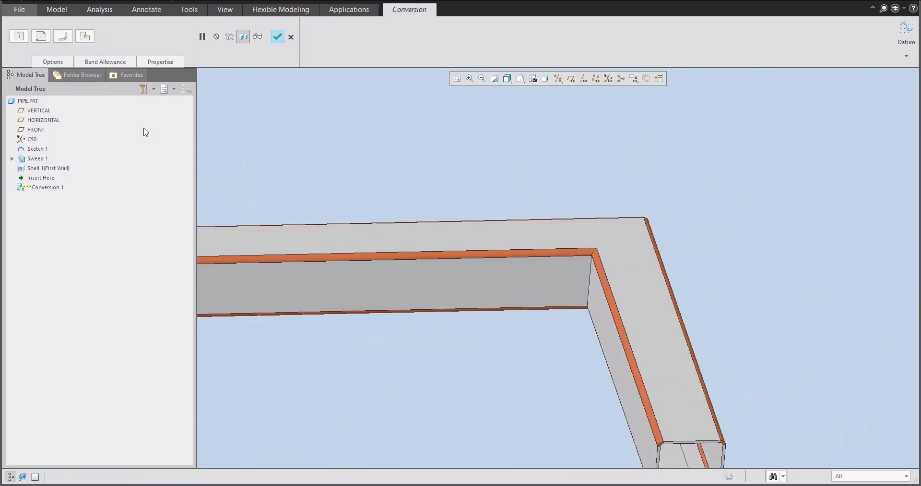
Add an open edge rip along the vertical edge at the pipe's inner corner.
{"action": "left_click", "coordinate": [19, 37]}
{"action": "left_click", "coordinate": [590, 288]}
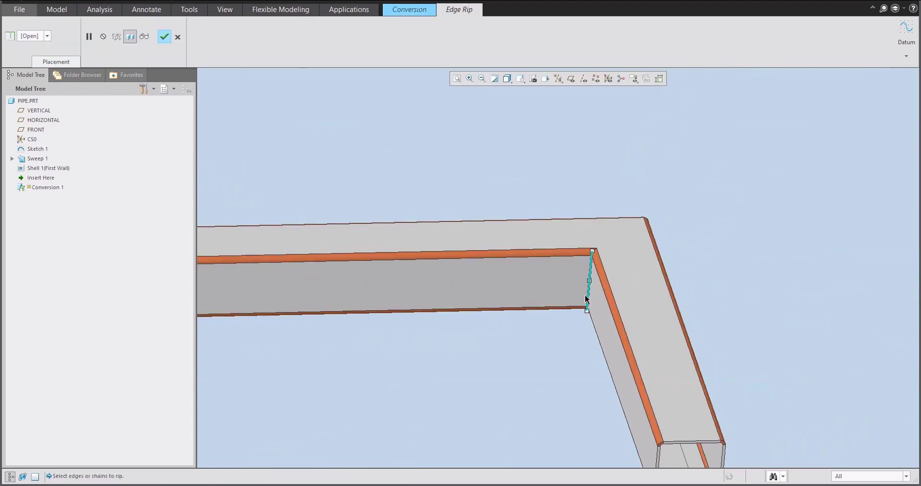
{"action": "scroll", "coordinate": [563, 264], "scroll_direction": "down", "scroll_amount": 5}
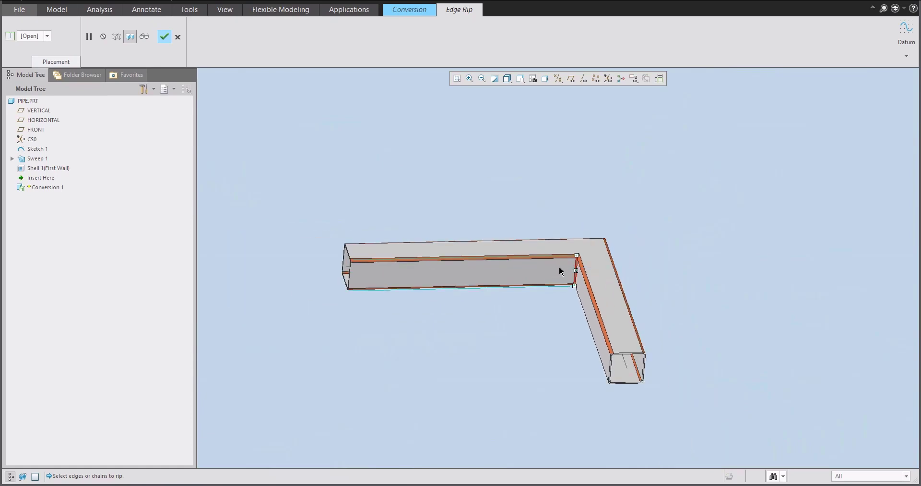
{"action": "middle_click_drag", "start_coordinate": [563, 266], "coordinate": [587, 267]}
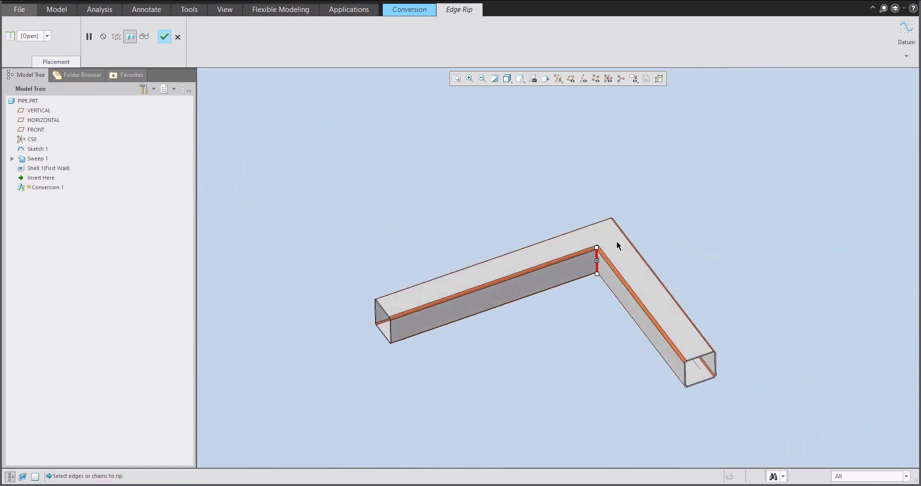
{"action": "scroll", "coordinate": [603, 244], "scroll_direction": "up", "scroll_amount": 5}
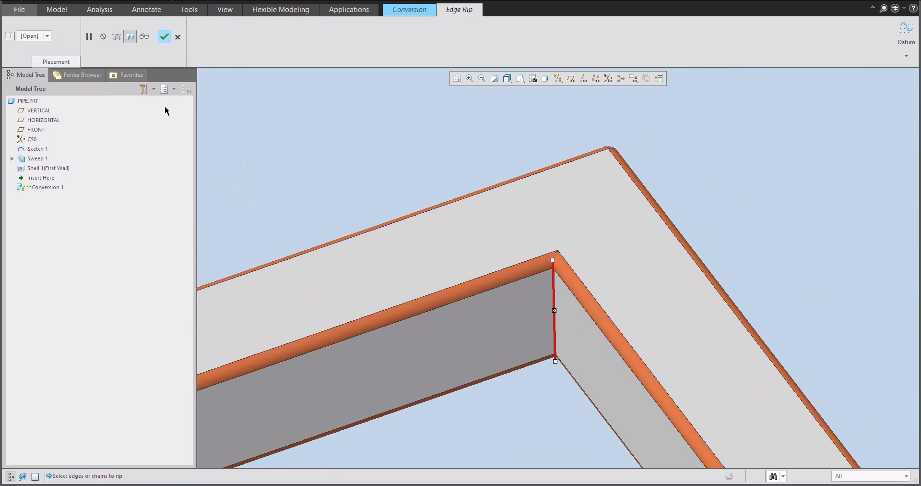
{"action": "left_click", "coordinate": [164, 36]}
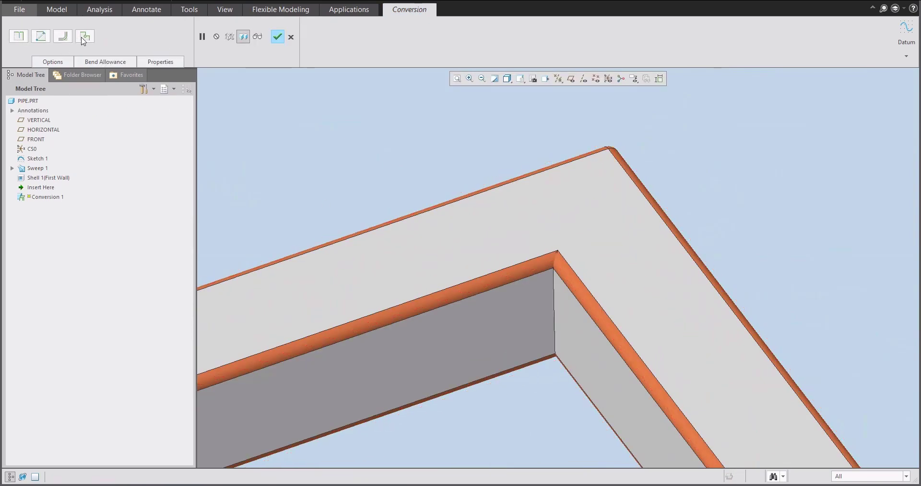
Define a rip connect across the pipe's upper corner, from the inner-corner vertex to the outer-corner vertex.
{"action": "left_click", "coordinate": [42, 41]}
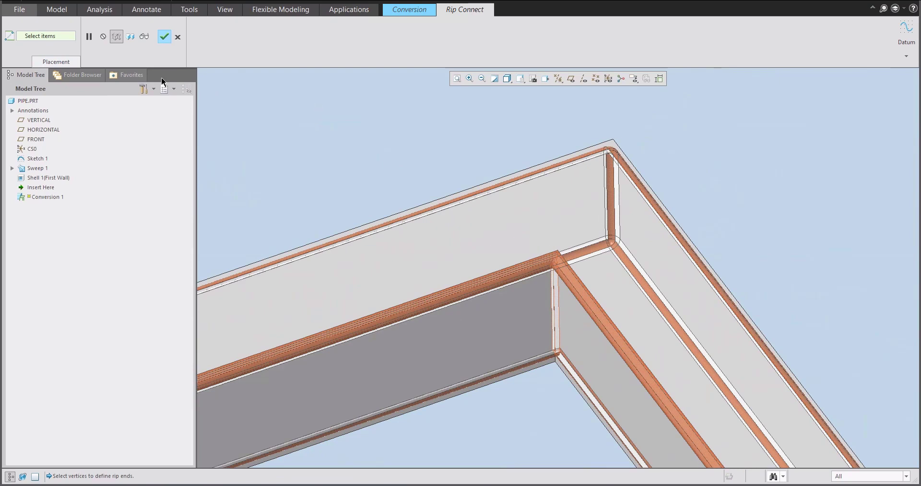
{"action": "left_click", "coordinate": [104, 39]}
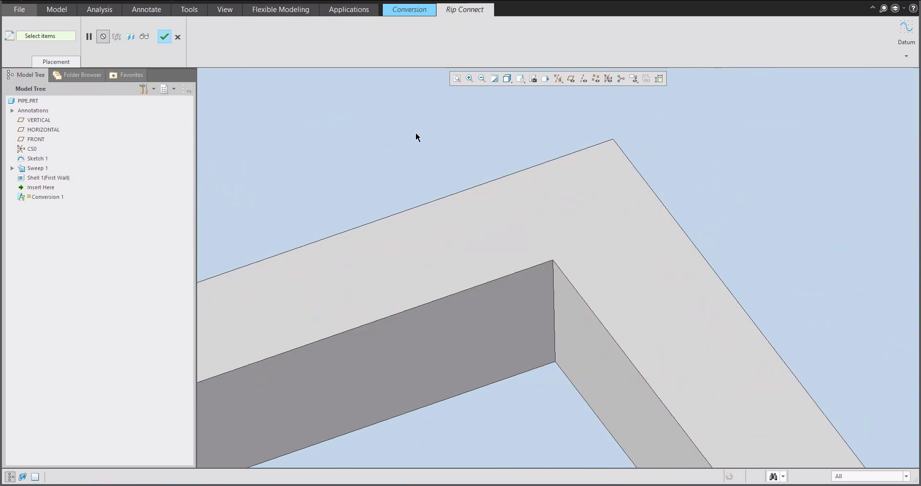
{"action": "left_click", "coordinate": [552, 260]}
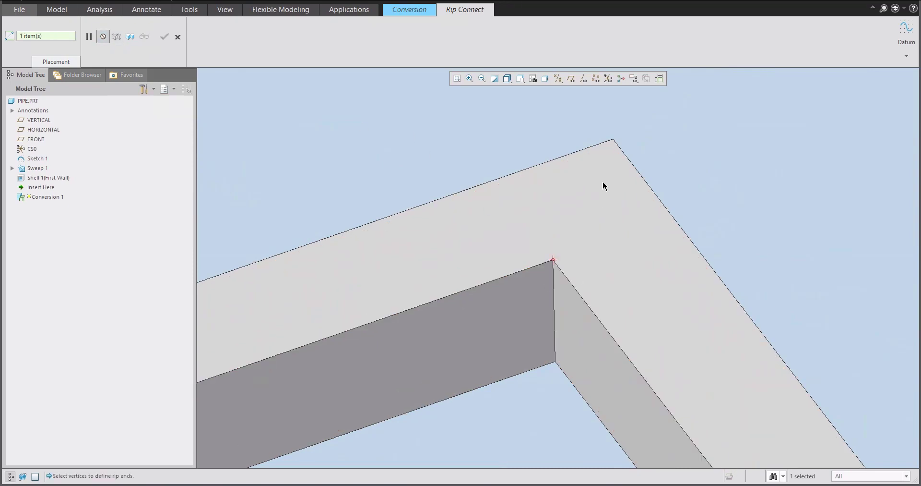
{"action": "left_click", "coordinate": [613, 140]}
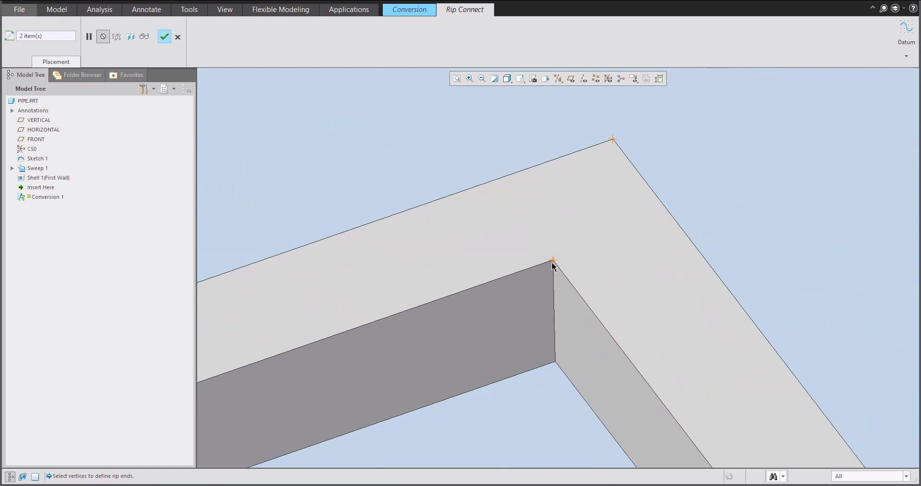
{"action": "scroll", "coordinate": [509, 182], "scroll_direction": "down", "scroll_amount": 1}
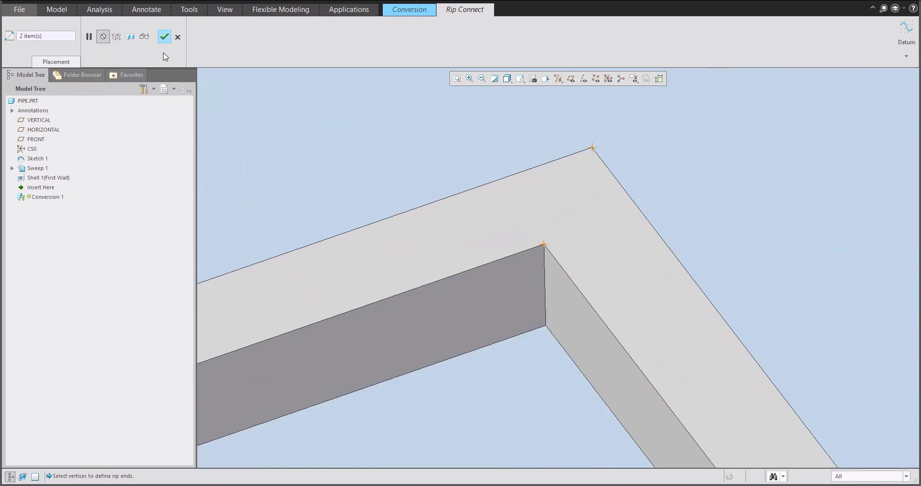
Add a second rip connect set between the inner and outer corner vertices on the pipe's underside and complete the rip connects.
{"action": "left_click", "coordinate": [57, 62]}
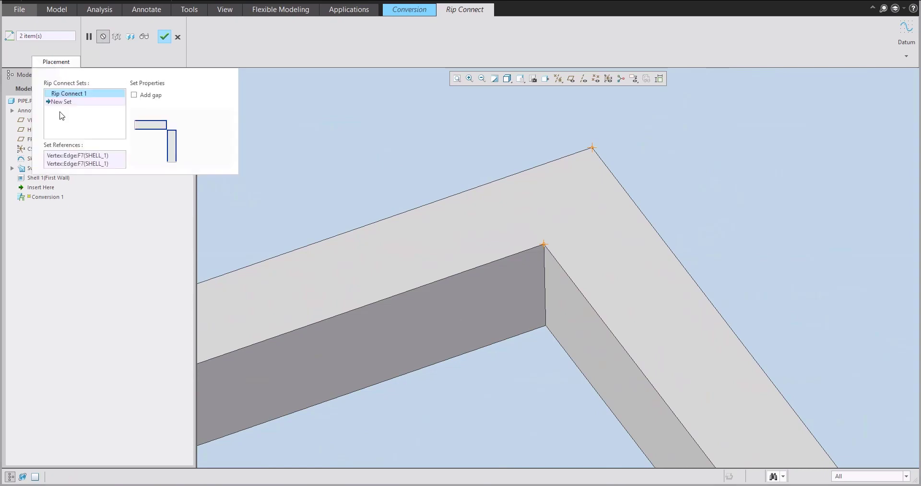
{"action": "left_click", "coordinate": [62, 102]}
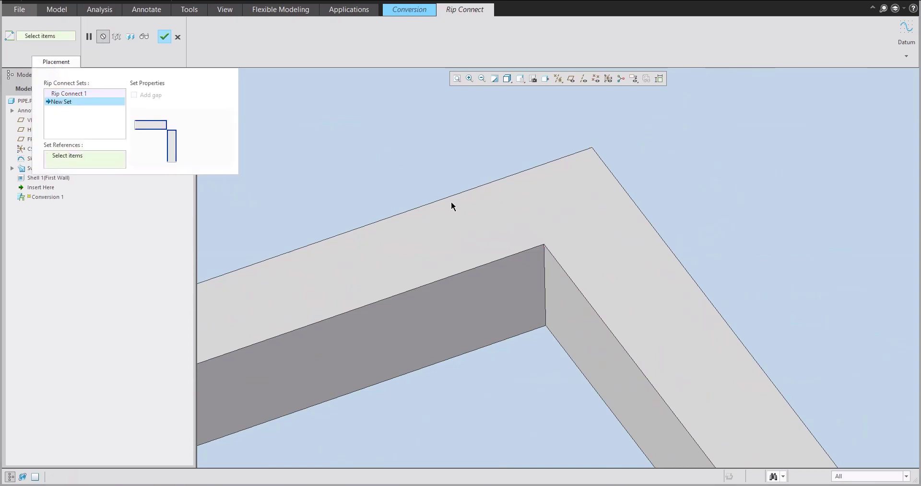
{"action": "middle_click_drag", "start_coordinate": [451, 206], "coordinate": [510, 203]}
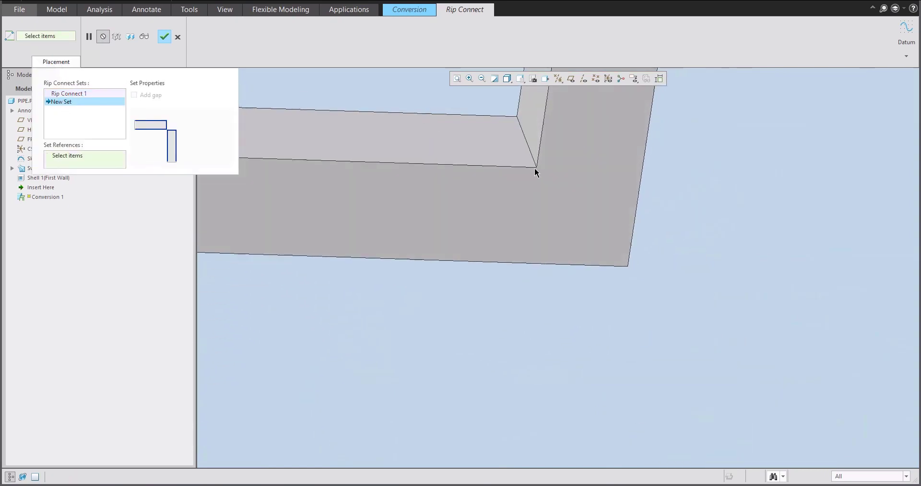
{"action": "left_click", "coordinate": [536, 168]}
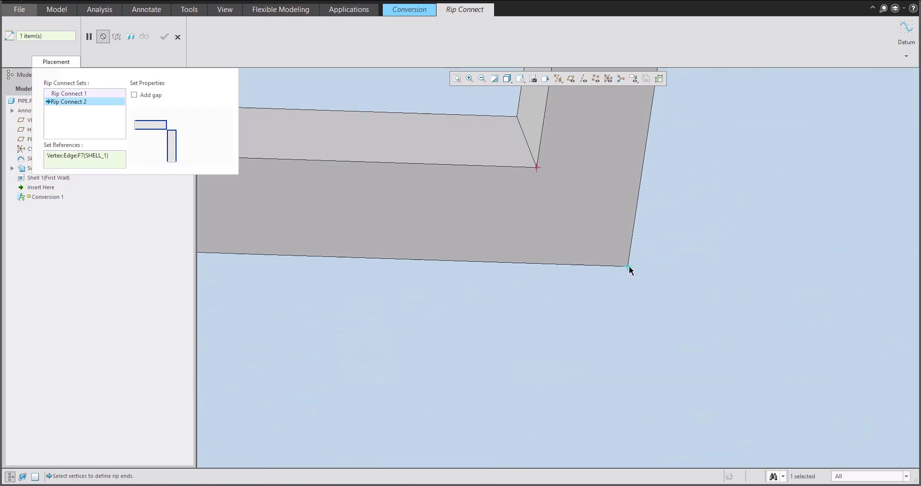
{"action": "left_click", "coordinate": [627, 267]}
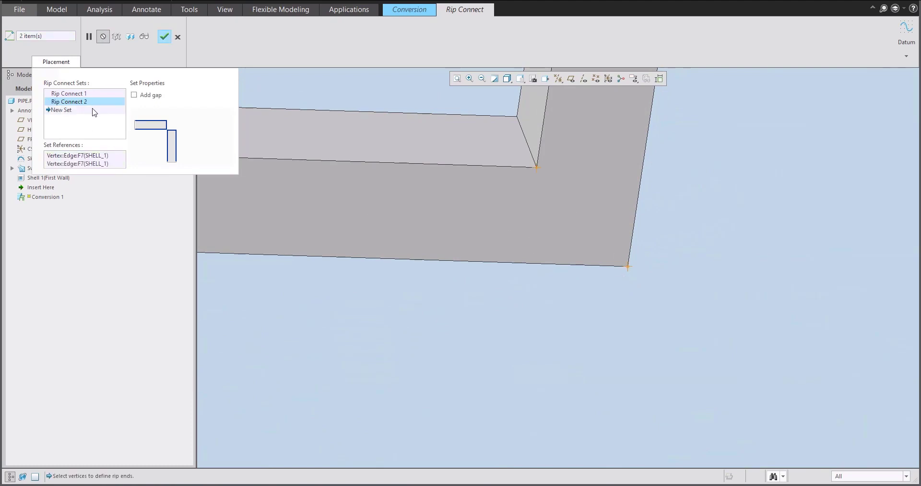
{"action": "left_click", "coordinate": [164, 37]}
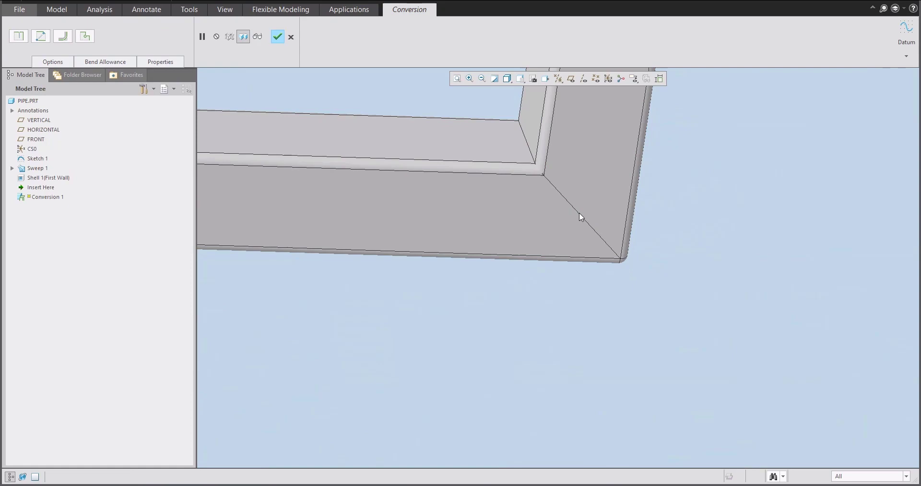
Check the mitred corner from several sides and complete the sheet metal conversion.
{"action": "scroll", "coordinate": [575, 207], "scroll_direction": "up", "scroll_amount": 3}
{"action": "middle_click_drag", "start_coordinate": [570, 286], "coordinate": [578, 329]}
{"action": "scroll", "coordinate": [589, 258], "scroll_direction": "down", "scroll_amount": 2}
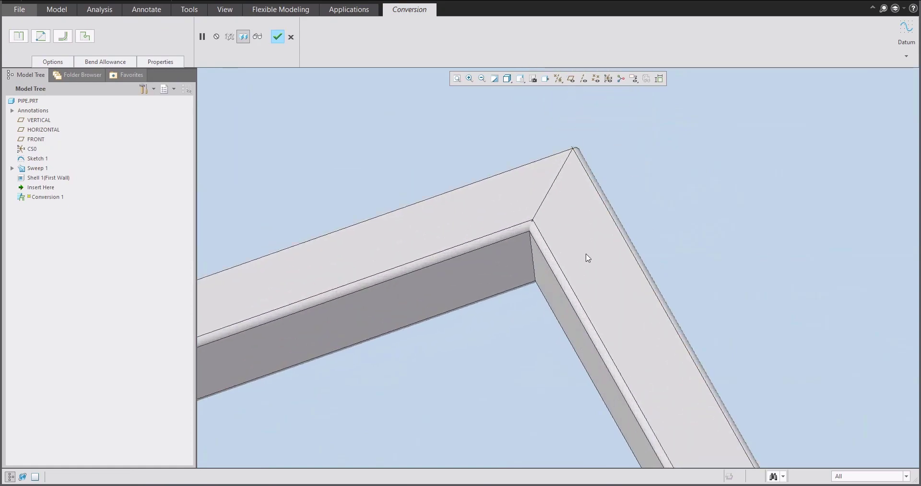
{"action": "middle_click_drag", "start_coordinate": [589, 248], "coordinate": [578, 240]}
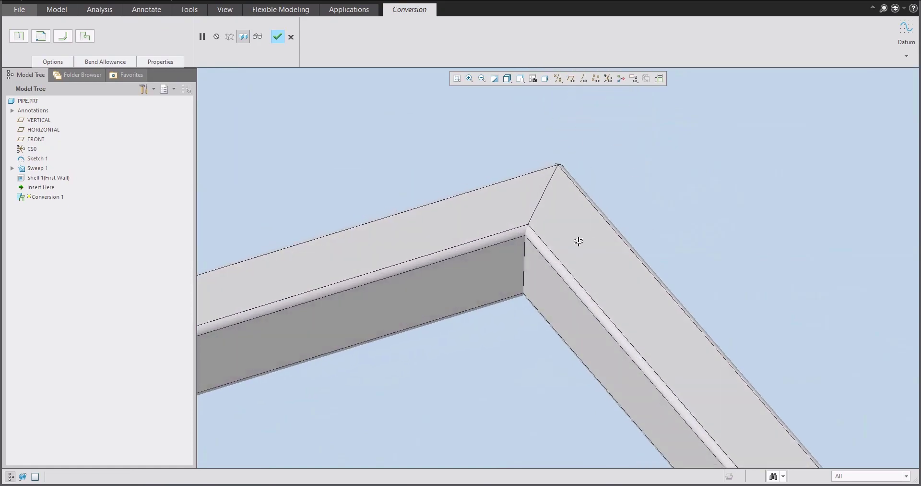
{"action": "left_click", "coordinate": [277, 41]}
Remove the small rounded corner surfaces at the upper and lower ends of the outer corner bend with a surface rip.
{"action": "middle_click_drag", "start_coordinate": [517, 219], "coordinate": [514, 201]}
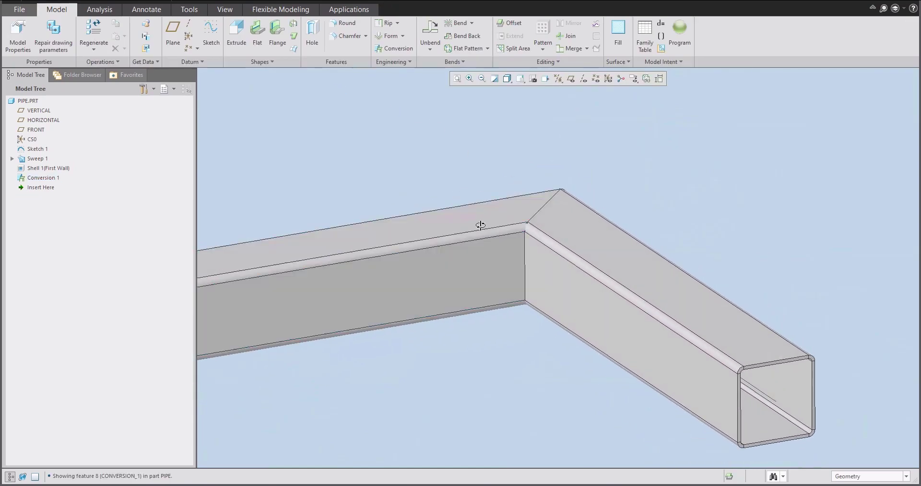
{"action": "middle_click_drag", "start_coordinate": [480, 225], "coordinate": [483, 317]}
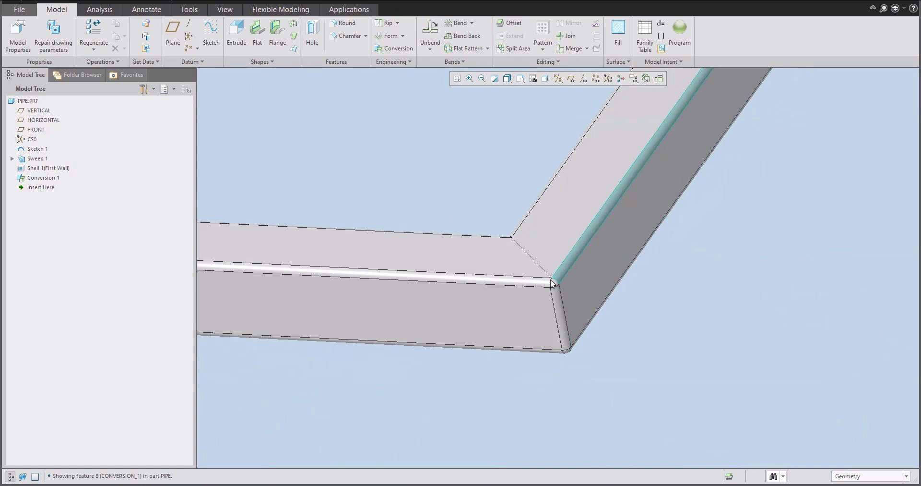
{"action": "scroll", "coordinate": [557, 295], "scroll_direction": "up", "scroll_amount": 3}
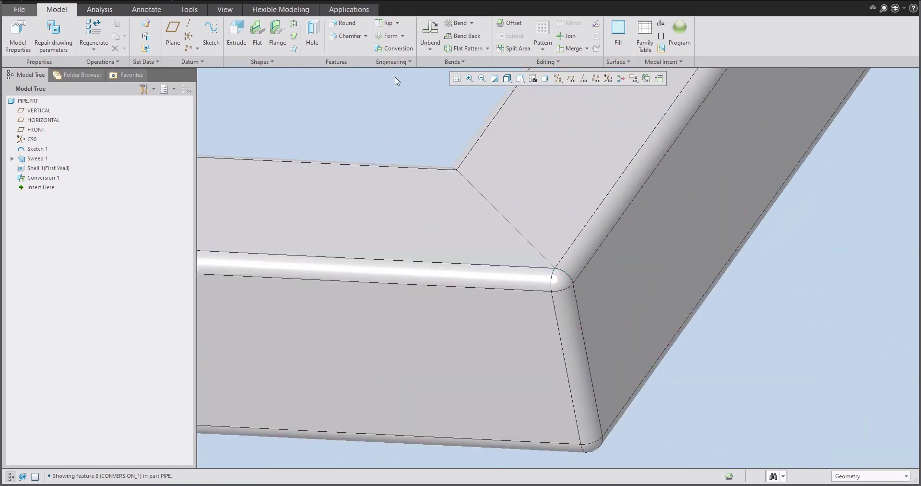
{"action": "left_click", "coordinate": [398, 23]}
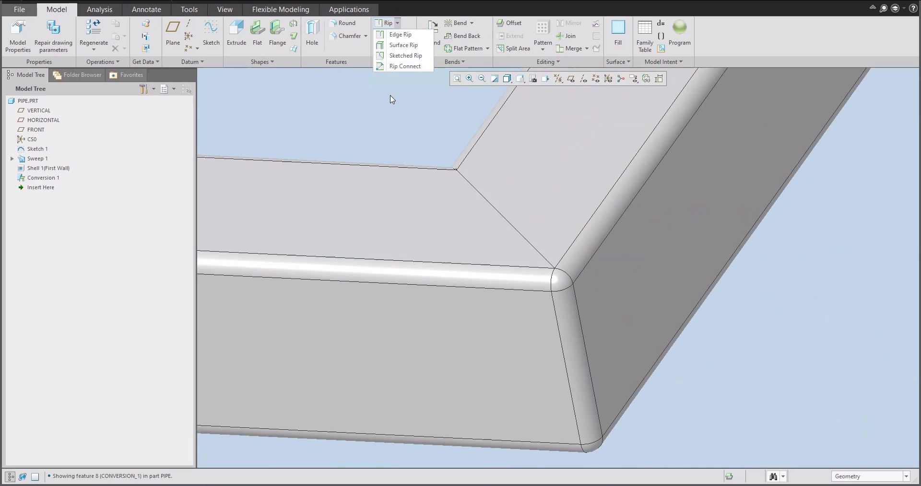
{"action": "left_click", "coordinate": [403, 45]}
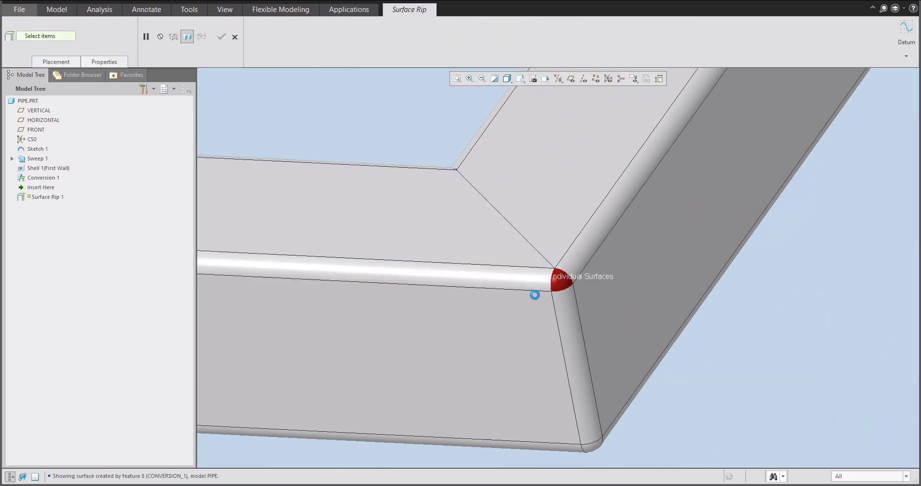
{"action": "middle_click_drag", "start_coordinate": [535, 295], "coordinate": [532, 375]}
{"action": "left_click", "coordinate": [589, 416]}
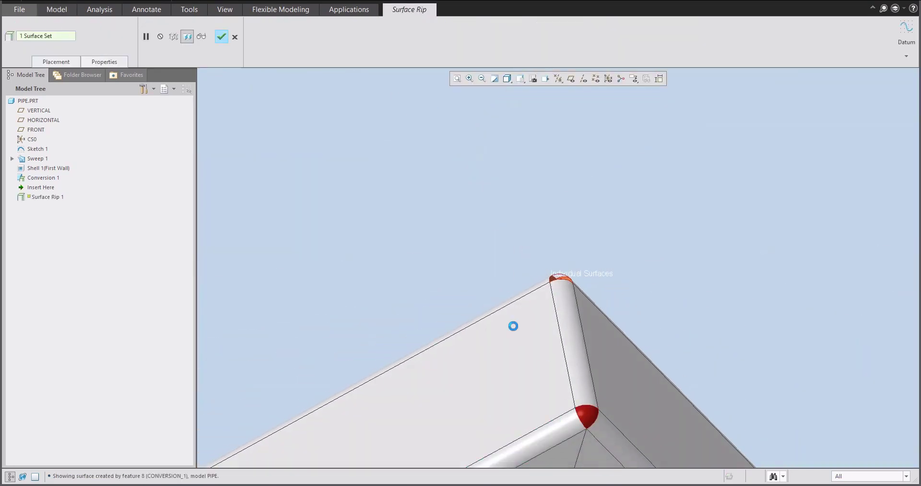
{"action": "middle_click", "coordinate": [448, 193]}
Start an Unbend on the ripped pipe with automatic bend references and a fixed shell surface, and check its preview.
{"action": "middle_click_drag", "start_coordinate": [485, 190], "coordinate": [562, 283]}
{"action": "left_click", "coordinate": [465, 161]}
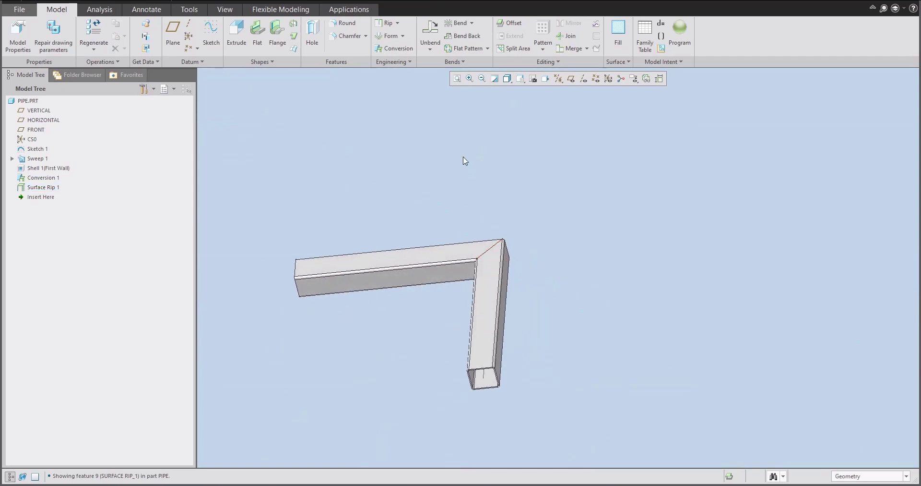
{"action": "scroll", "coordinate": [497, 256], "scroll_direction": "up", "scroll_amount": 5}
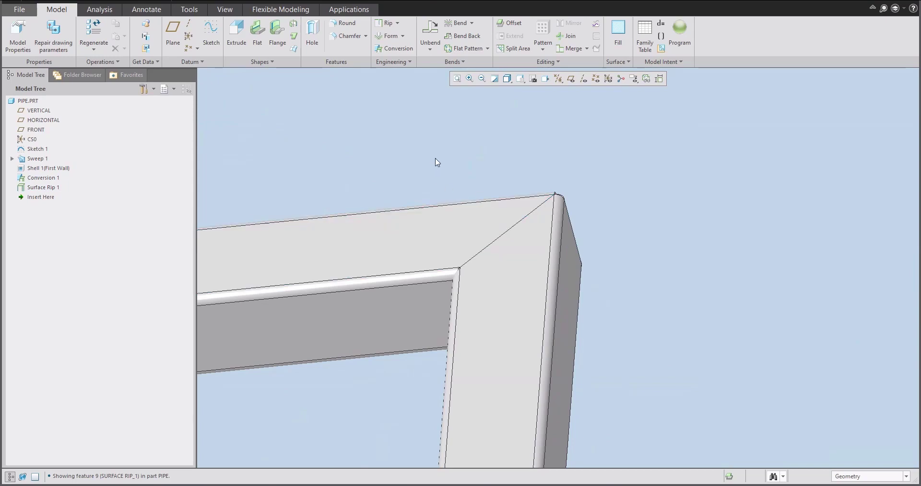
{"action": "left_click", "coordinate": [436, 29]}
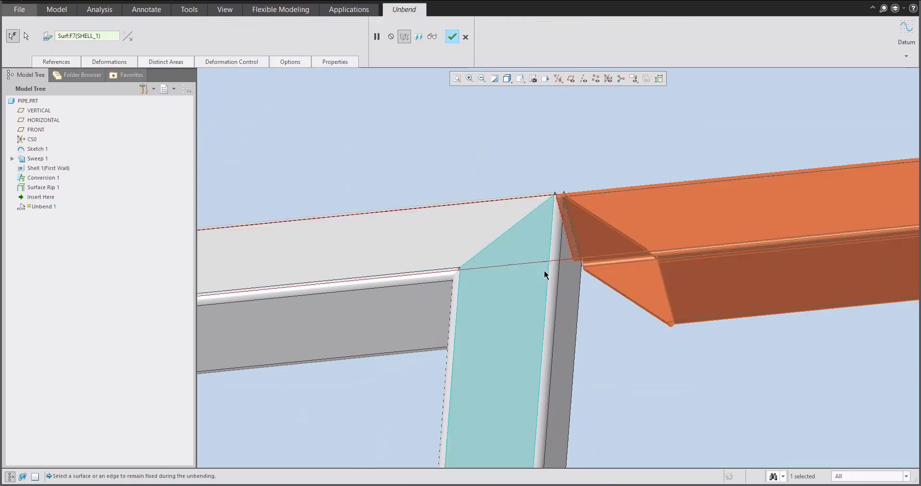
{"action": "scroll", "coordinate": [542, 264], "scroll_direction": "down", "scroll_amount": 3}
{"action": "middle_click_drag", "start_coordinate": [540, 261], "coordinate": [418, 238]}
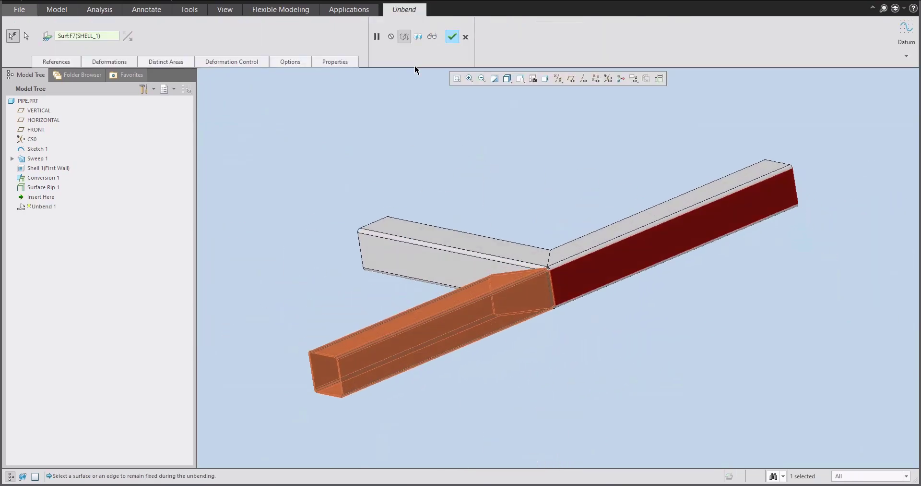
Try to complete the unbend with all bent geometry selected automatically and return to the Unbend settings.
{"action": "left_click", "coordinate": [452, 37]}
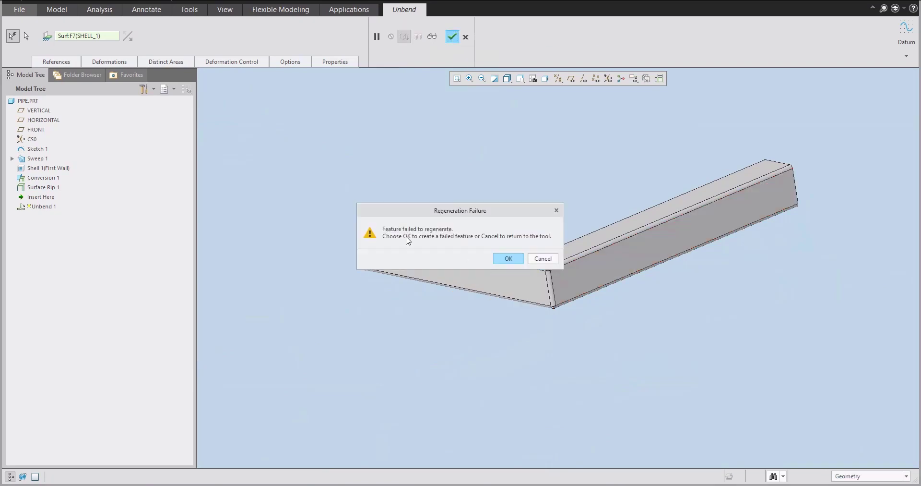
{"action": "left_click", "coordinate": [544, 259]}
{"action": "left_click", "coordinate": [860, 259]}
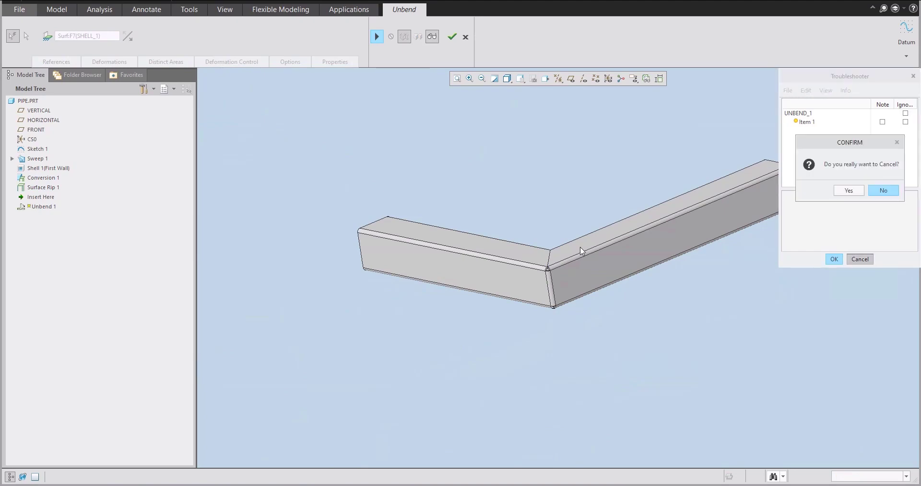
{"action": "left_click", "coordinate": [848, 191]}
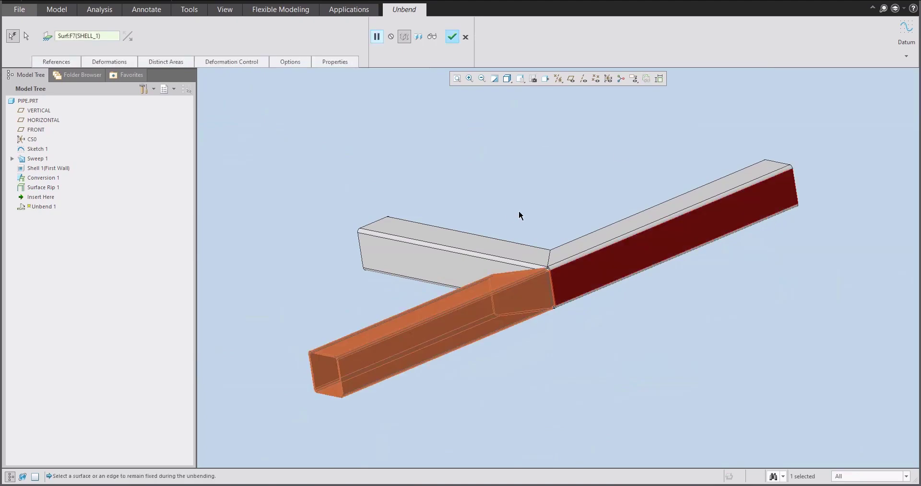
Switch the unbend to manually selected references and remove all surfaces from the bent geometry.
{"action": "middle_click_drag", "start_coordinate": [520, 213], "coordinate": [580, 224]}
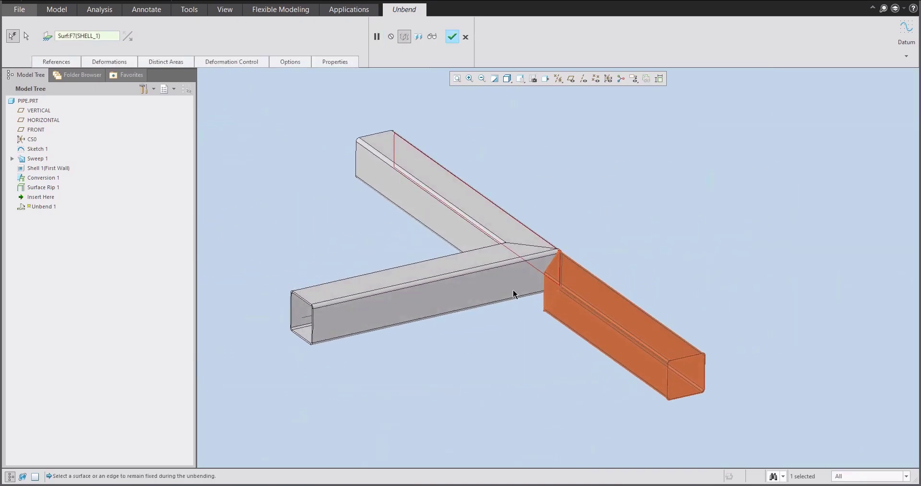
{"action": "left_click", "coordinate": [54, 63]}
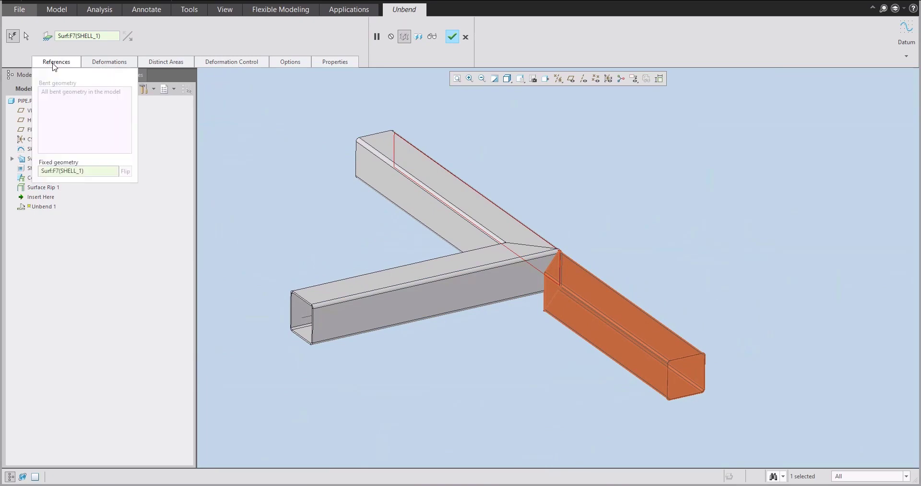
{"action": "left_click", "coordinate": [13, 36]}
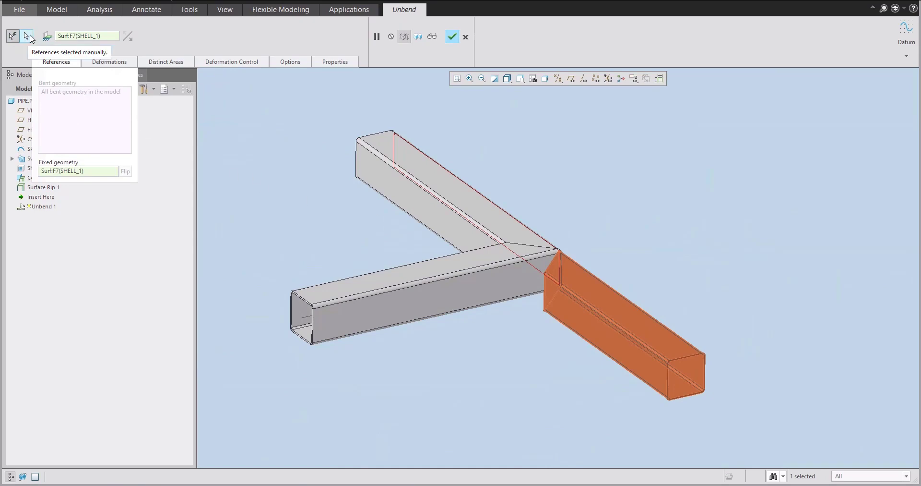
{"action": "left_click", "coordinate": [27, 36]}
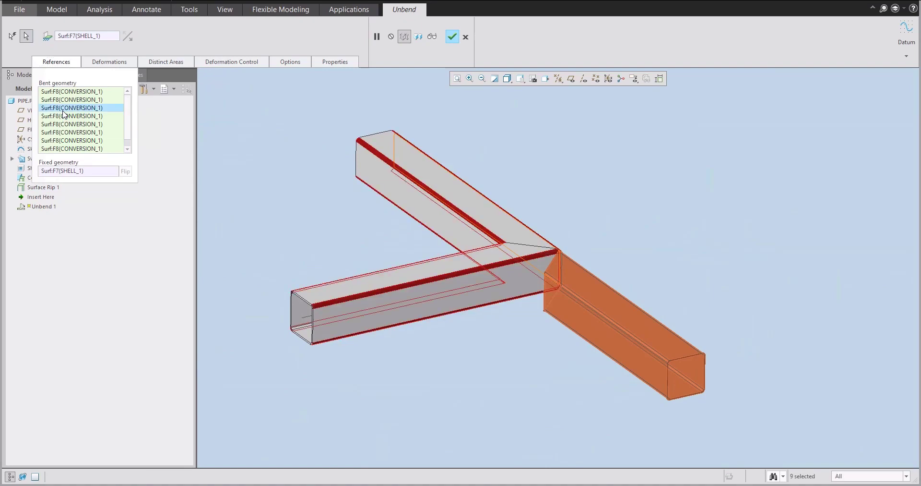
{"action": "right_click", "coordinate": [72, 110]}
{"action": "left_click", "coordinate": [90, 136]}
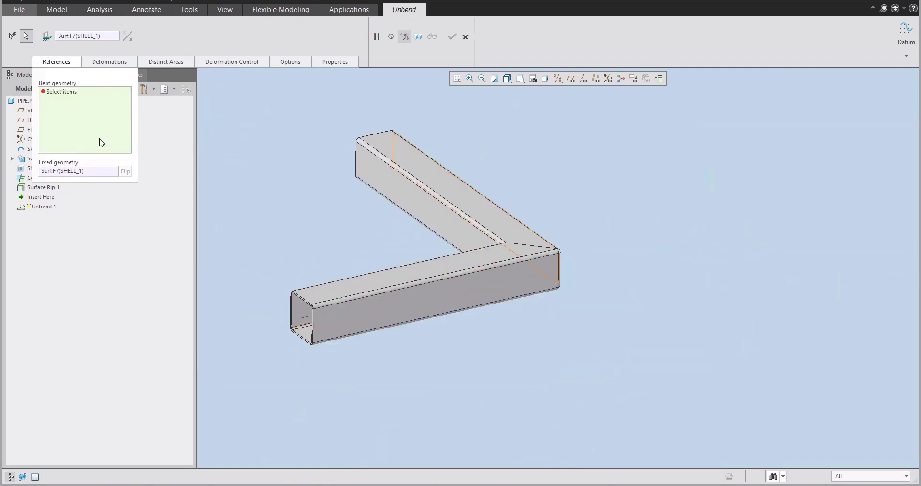
Pick only the outer corner bend surface as bent geometry and complete the unbend.
{"action": "middle_click_drag", "start_coordinate": [468, 223], "coordinate": [444, 228]}
{"action": "scroll", "coordinate": [444, 229], "scroll_direction": "up", "scroll_amount": 5}
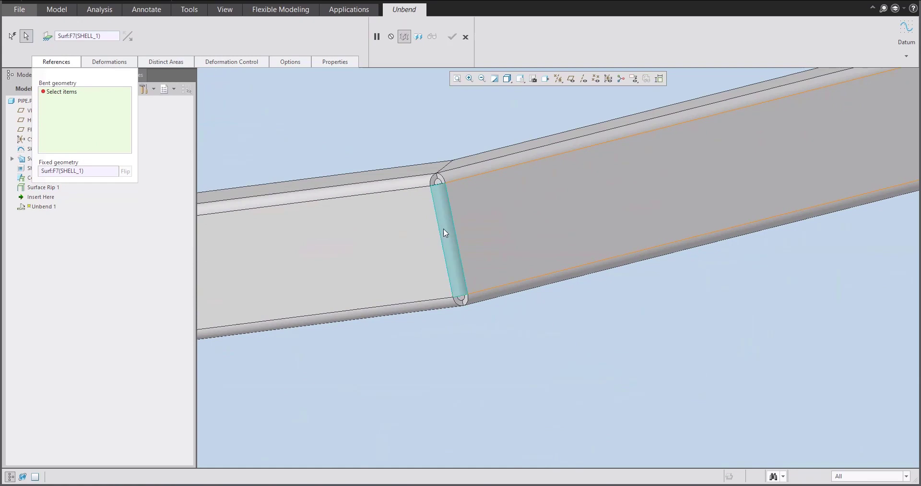
{"action": "left_click", "coordinate": [444, 230]}
{"action": "scroll", "coordinate": [461, 240], "scroll_direction": "down", "scroll_amount": 4}
{"action": "middle_click_drag", "start_coordinate": [463, 241], "coordinate": [507, 255]}
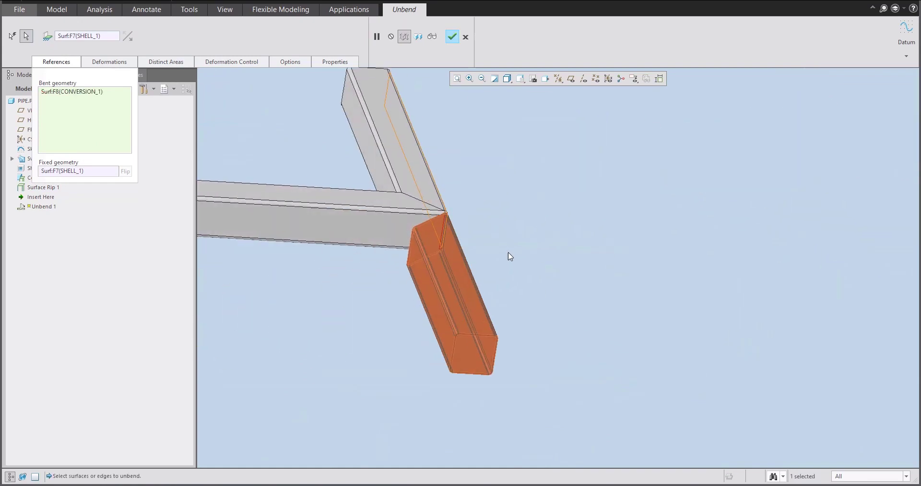
{"action": "left_click", "coordinate": [451, 37]}
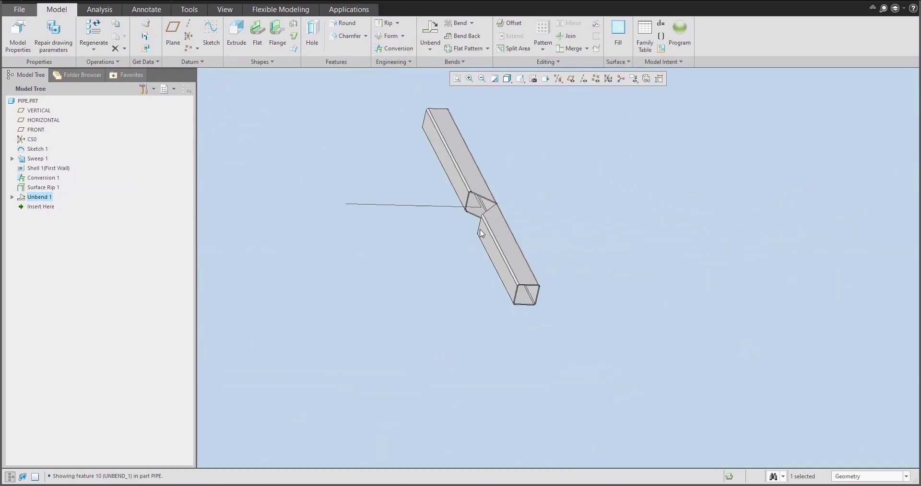
Examine the opened mitre cut between the two straightened legs and hide Sketch 1.
{"action": "middle_click_drag", "start_coordinate": [579, 251], "coordinate": [546, 244]}
{"action": "scroll", "coordinate": [442, 214], "scroll_direction": "up", "scroll_amount": 3}
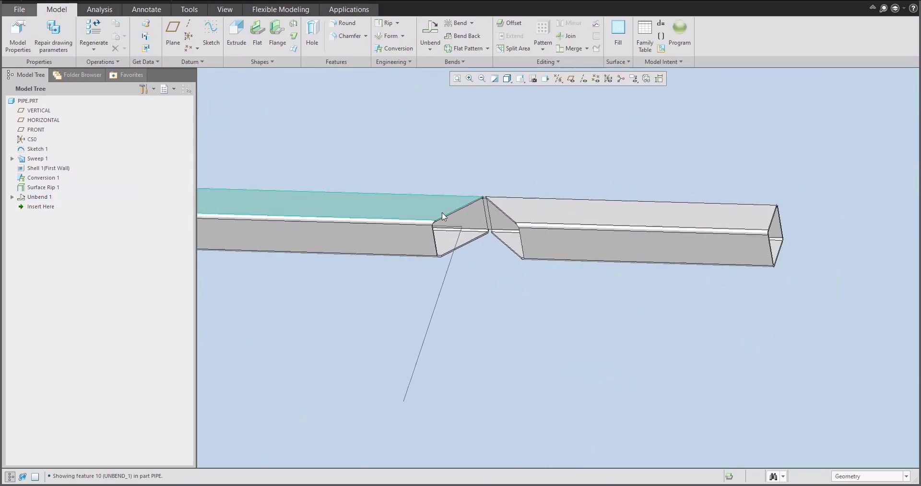
{"action": "middle_click_drag", "start_coordinate": [442, 214], "coordinate": [457, 225]}
{"action": "scroll", "coordinate": [432, 242], "scroll_direction": "down", "scroll_amount": 3}
{"action": "scroll", "coordinate": [475, 241], "scroll_direction": "up", "scroll_amount": 3}
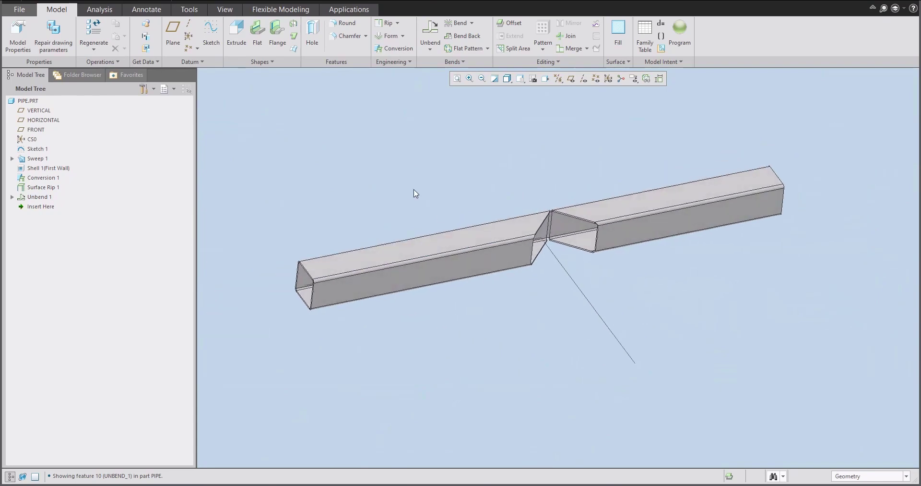
{"action": "left_click", "coordinate": [35, 150]}
{"action": "left_click", "coordinate": [64, 125]}
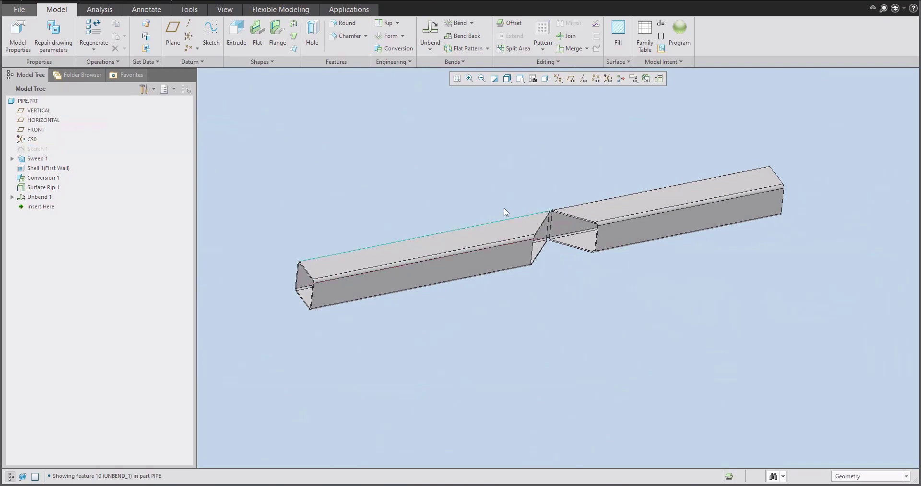
Bend the straightened pipe back into its L shape with automatic references and the fixed shell surface.
{"action": "middle_click_drag", "start_coordinate": [505, 212], "coordinate": [485, 208]}
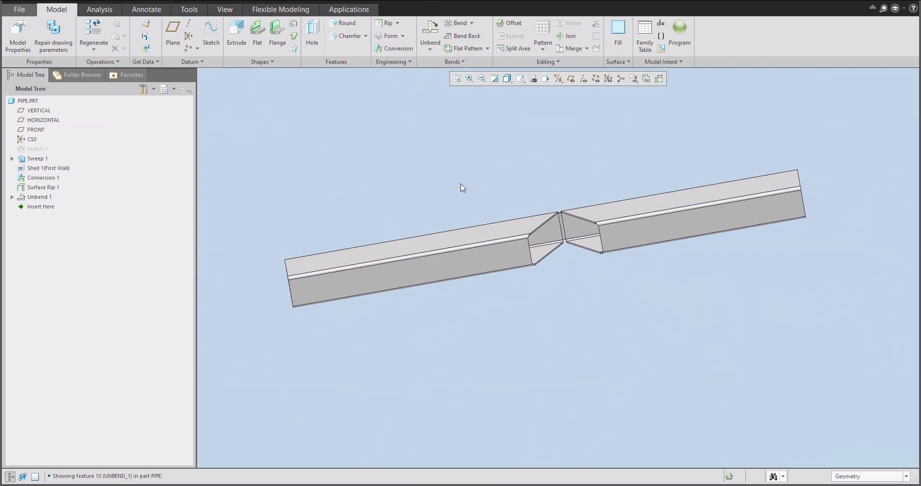
{"action": "left_click", "coordinate": [466, 35]}
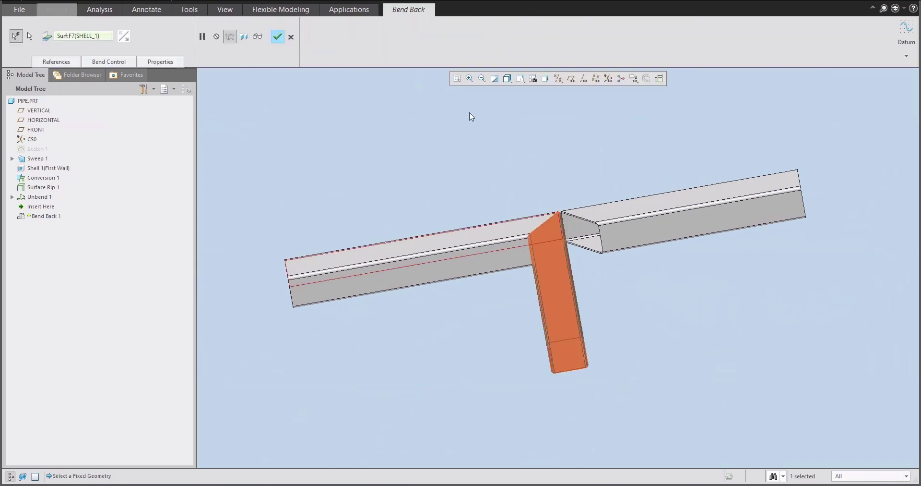
{"action": "left_click", "coordinate": [278, 37]}
{"action": "scroll", "coordinate": [476, 233], "scroll_direction": "up", "scroll_amount": 3}
{"action": "scroll", "coordinate": [541, 226], "scroll_direction": "down", "scroll_amount": 4}
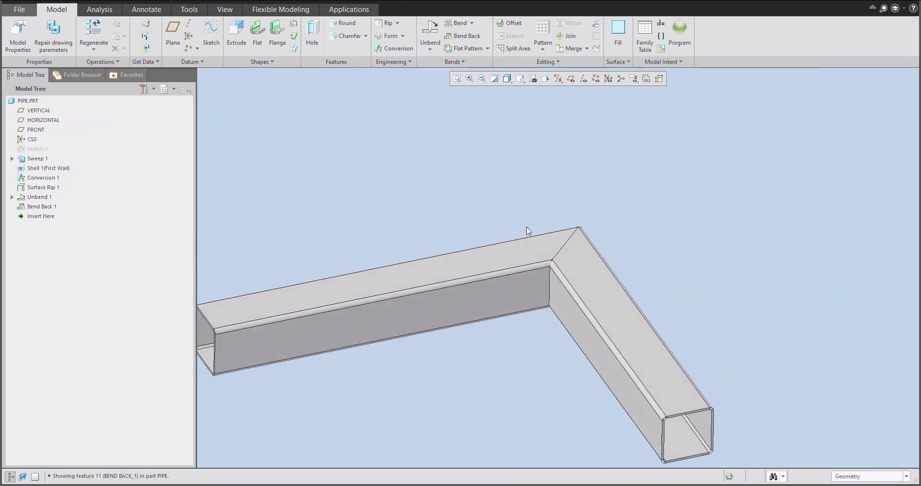
{"action": "middle_click_drag", "start_coordinate": [521, 242], "coordinate": [592, 210], "text": "shift"}
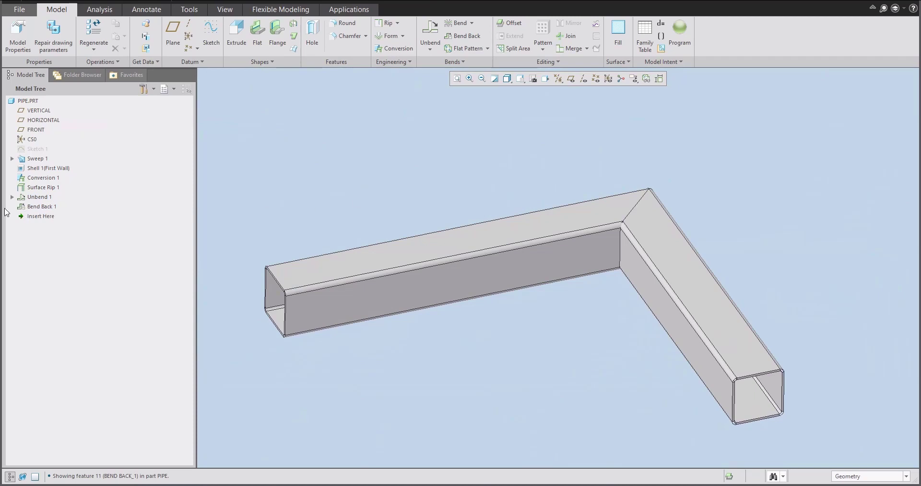
Roll the model back to just before Bend Back 1 and examine the unbent corner cut.
{"action": "left_click_drag", "start_coordinate": [36, 217], "coordinate": [44, 201]}
{"action": "scroll", "coordinate": [494, 202], "scroll_direction": "down", "scroll_amount": 4}
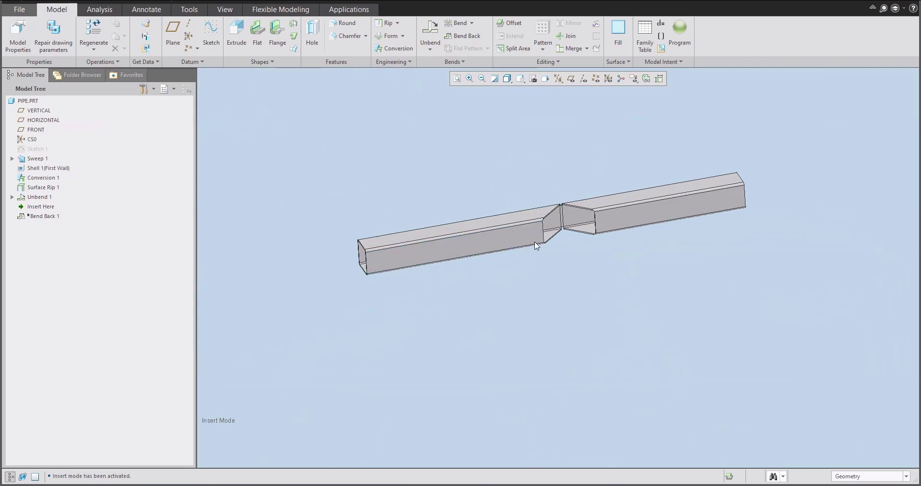
{"action": "scroll", "coordinate": [563, 204], "scroll_direction": "up", "scroll_amount": 5}
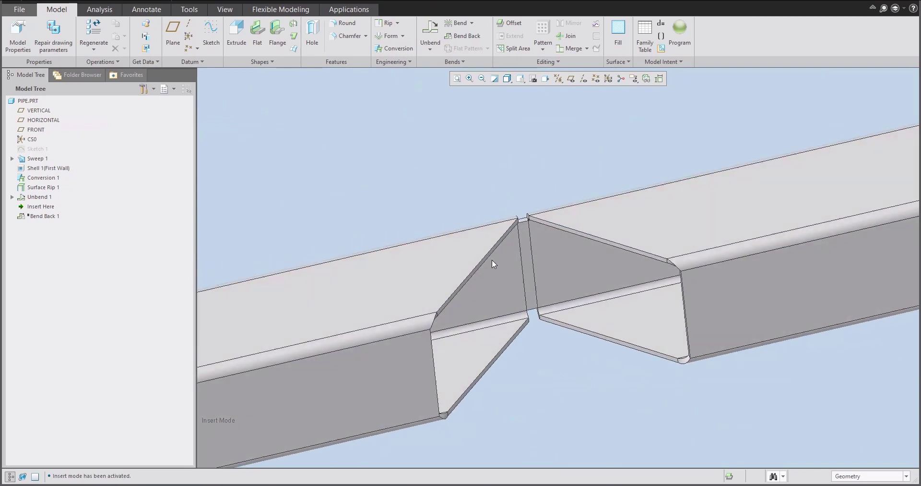
Open Conversion 1's definition, examine the rip connects at the mitred corner, and leave the definition.
{"action": "left_click", "coordinate": [43, 178]}
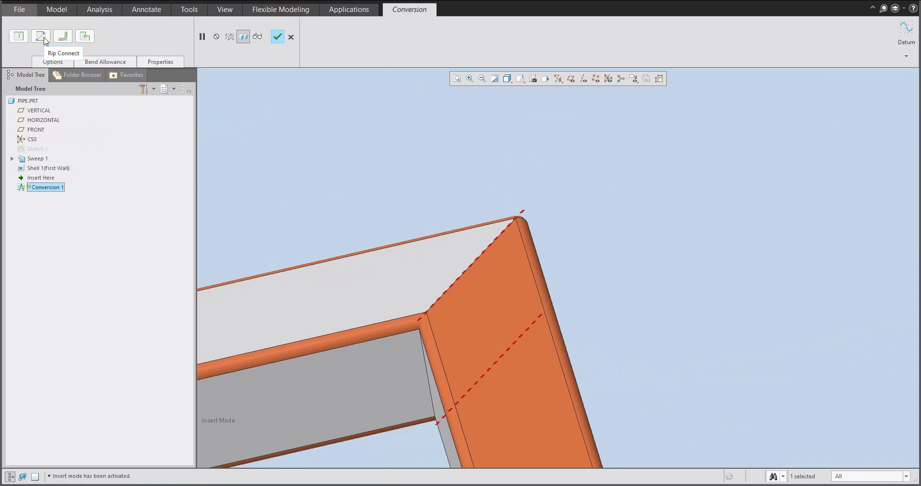
{"action": "scroll", "coordinate": [537, 180], "scroll_direction": "down", "scroll_amount": 5}
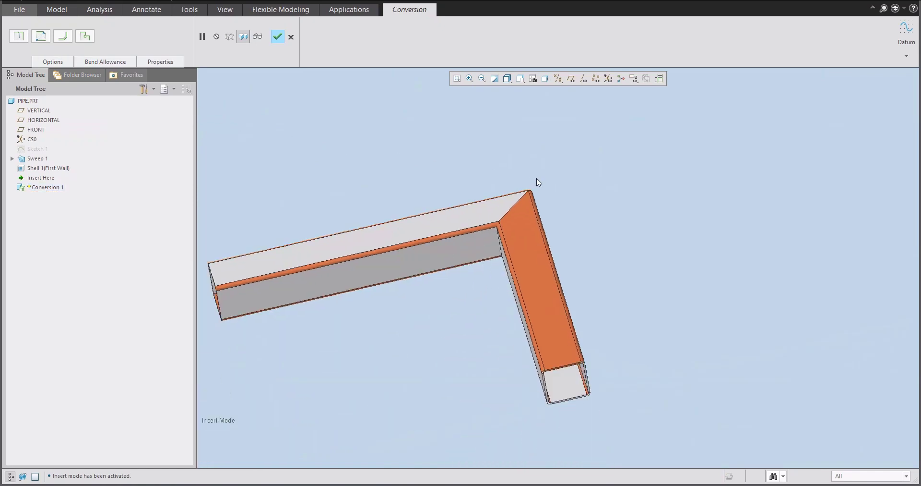
{"action": "scroll", "coordinate": [496, 212], "scroll_direction": "up", "scroll_amount": 5}
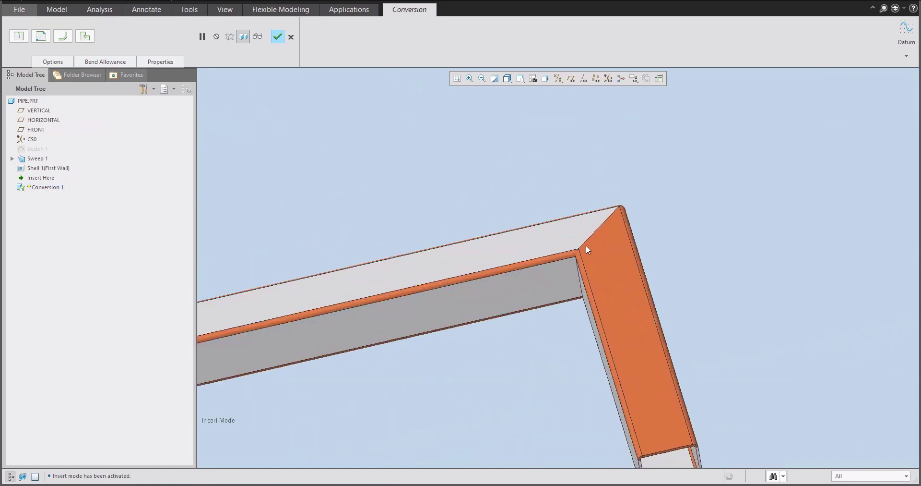
{"action": "middle_click_drag", "start_coordinate": [586, 245], "coordinate": [624, 231]}
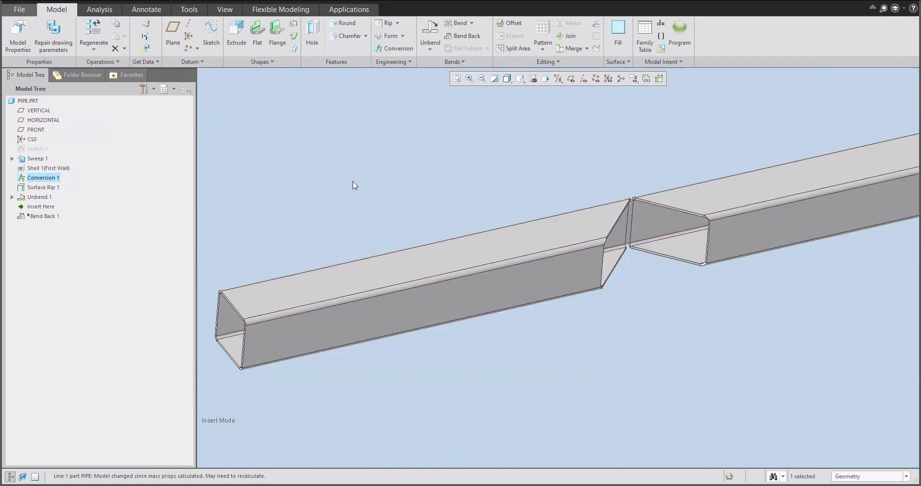
{"action": "left_click", "coordinate": [354, 185]}
Restore the insertion point after Bend Back 1 and delete Surface Rip 1, Unbend 1 and Bend Back 1.
{"action": "left_click_drag", "start_coordinate": [37, 210], "coordinate": [38, 226]}
{"action": "left_click", "coordinate": [38, 207]}
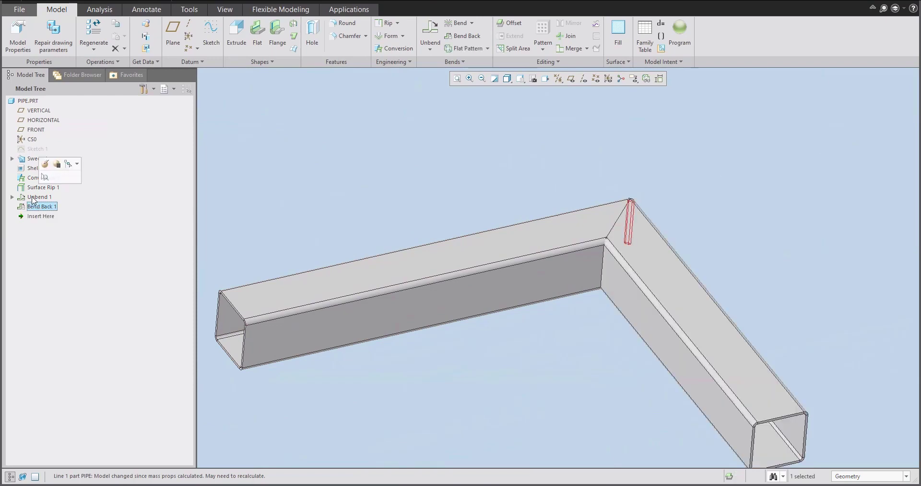
{"action": "left_click", "coordinate": [34, 190], "text": "ctrl"}
{"action": "key", "text": "Delete"}
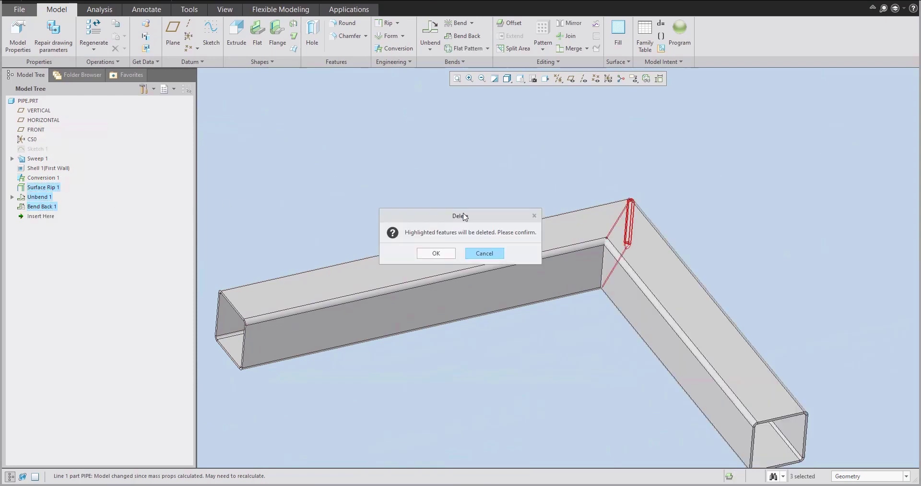
{"action": "left_click", "coordinate": [428, 255]}
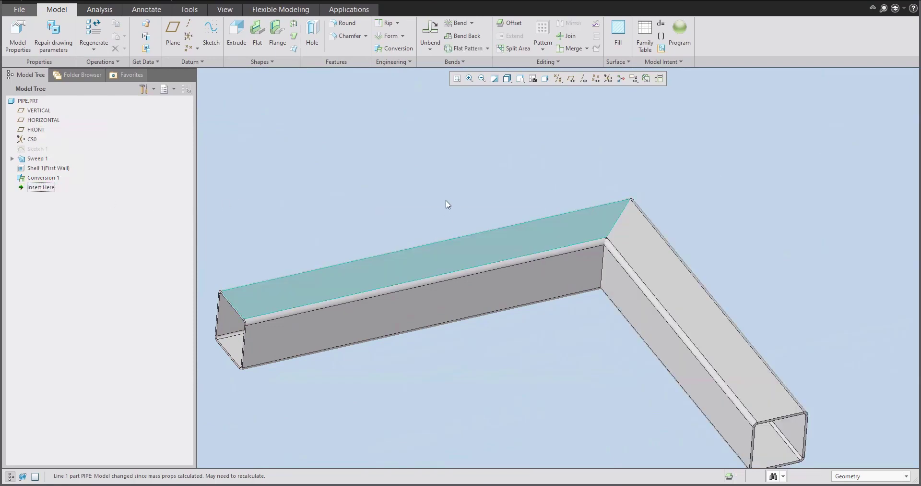
Redefine Conversion 1 by removing both rip connect sets, and accept the revised conversion.
{"action": "left_click", "coordinate": [39, 178]}
{"action": "right_click", "coordinate": [40, 179]}
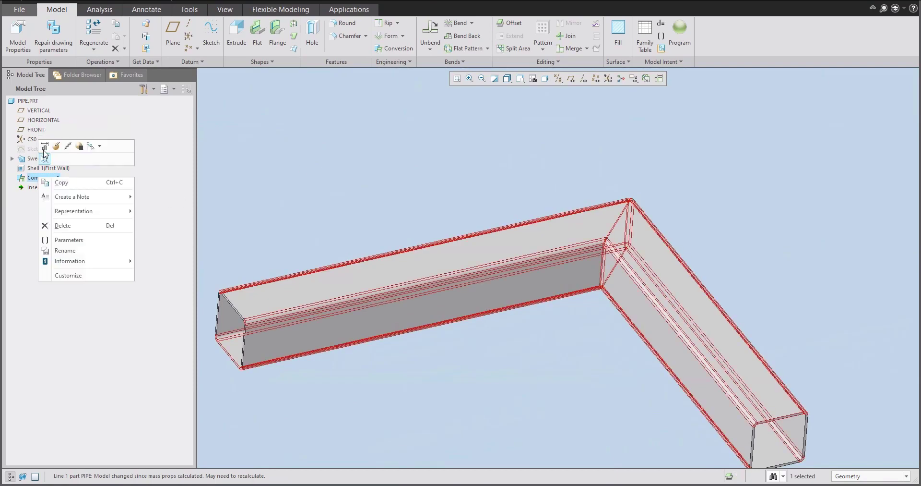
{"action": "left_click", "coordinate": [58, 148]}
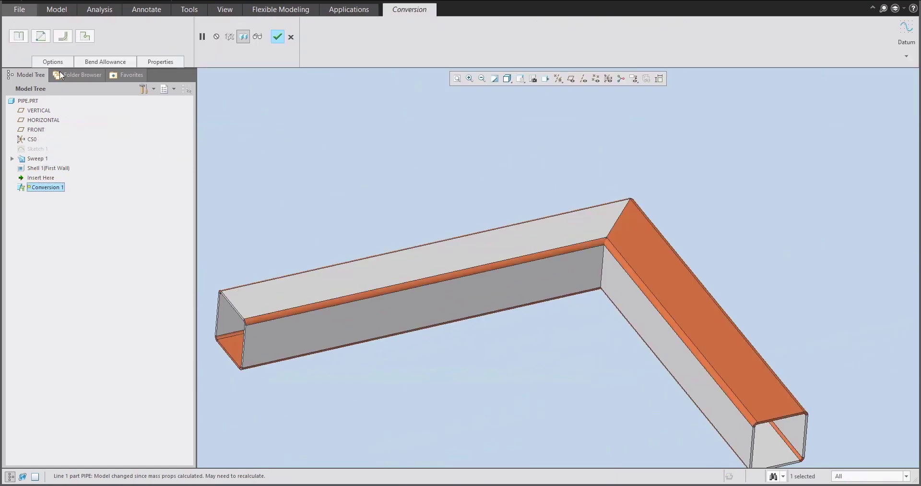
{"action": "left_click", "coordinate": [41, 36]}
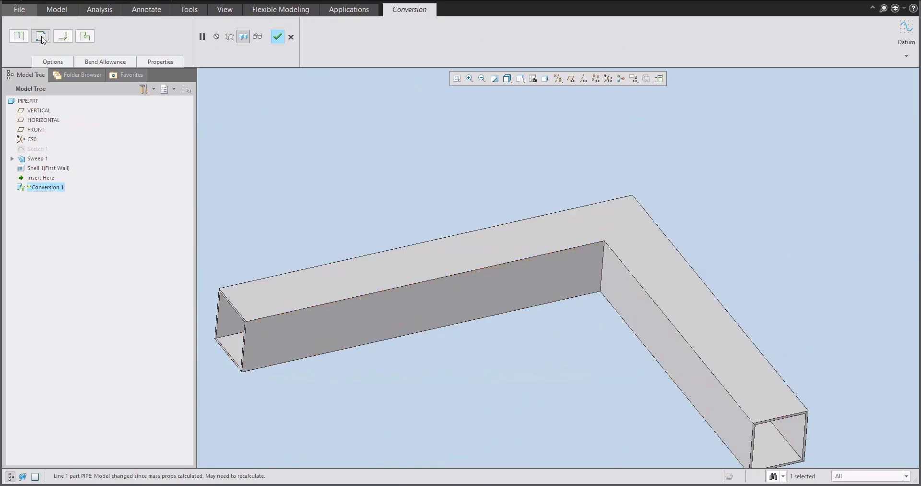
{"action": "left_click", "coordinate": [56, 62]}
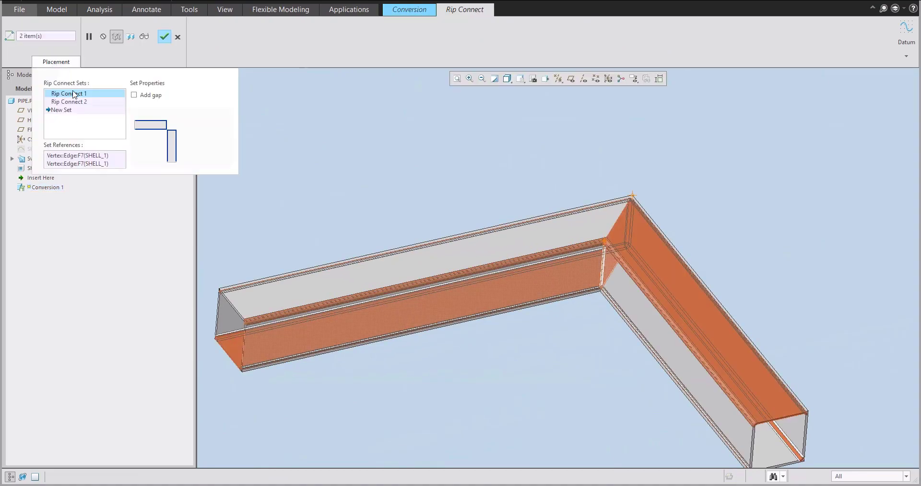
{"action": "right_click", "coordinate": [74, 94]}
{"action": "left_click", "coordinate": [99, 104]}
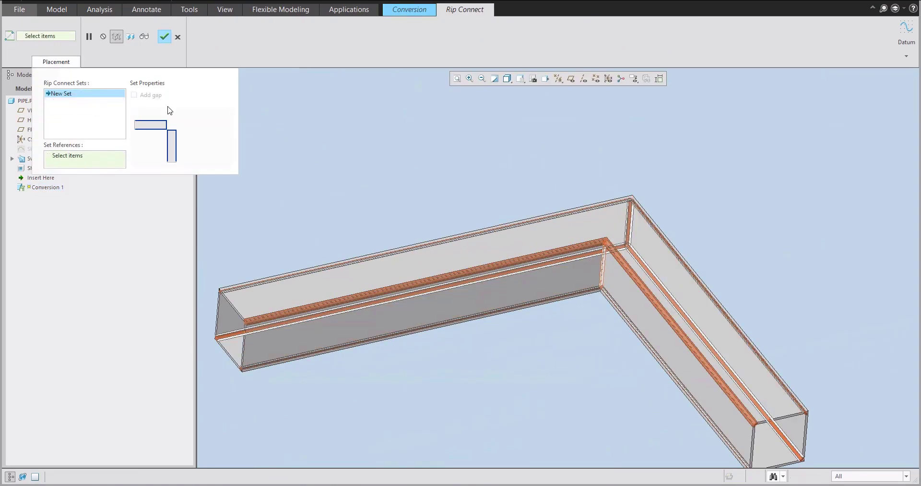
{"action": "left_click", "coordinate": [165, 37]}
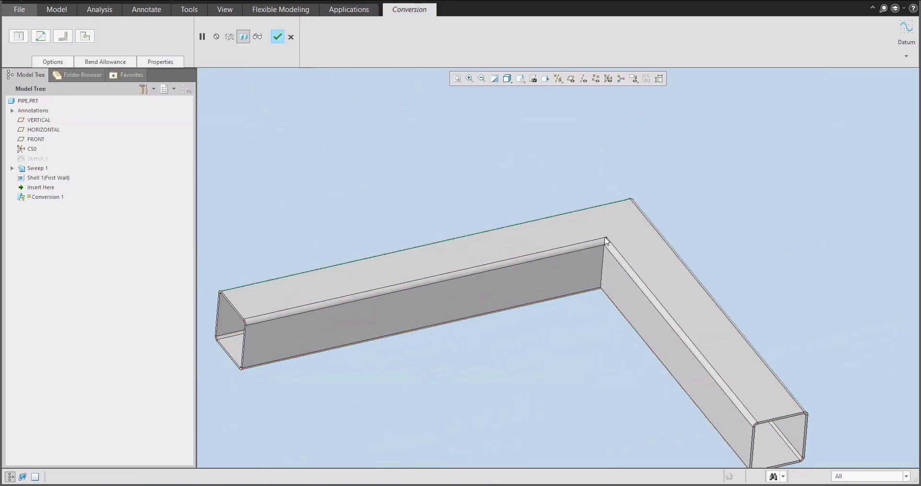
{"action": "left_click", "coordinate": [277, 37]}
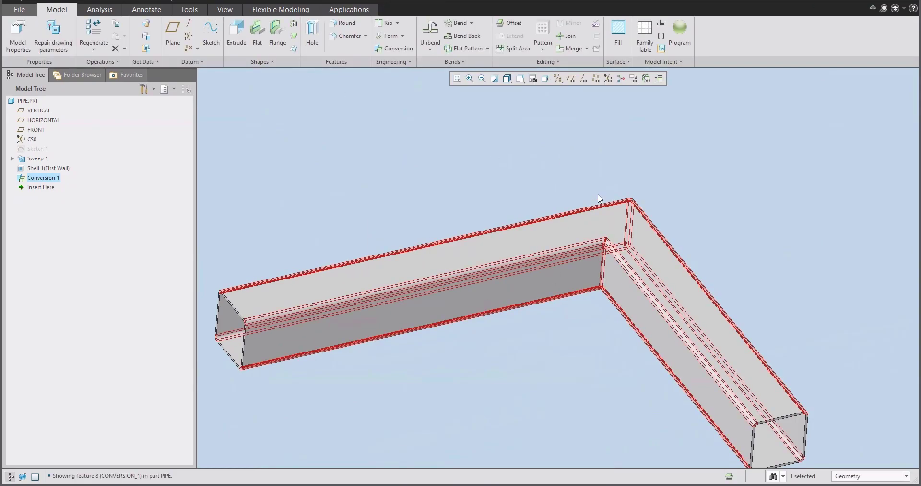
Examine the pipe's mitred corner and its bends from several angles and at close range.
{"action": "middle_click_drag", "start_coordinate": [609, 183], "coordinate": [565, 340]}
{"action": "scroll", "coordinate": [580, 307], "scroll_direction": "down", "scroll_amount": 3}
{"action": "scroll", "coordinate": [579, 307], "scroll_direction": "up", "scroll_amount": 3}
{"action": "middle_click_drag", "start_coordinate": [580, 307], "coordinate": [569, 210]}
{"action": "scroll", "coordinate": [572, 271], "scroll_direction": "up", "scroll_amount": 3}
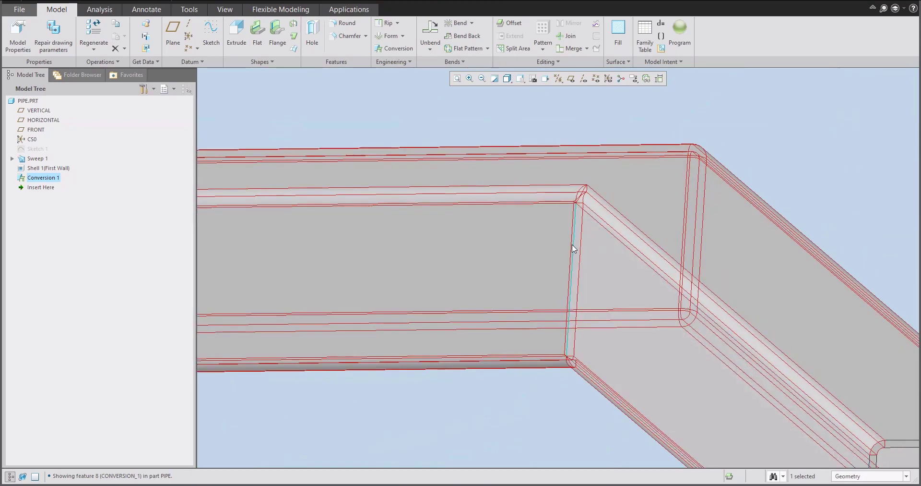
{"action": "scroll", "coordinate": [571, 246], "scroll_direction": "down", "scroll_amount": 3}
{"action": "middle_click_drag", "start_coordinate": [585, 241], "coordinate": [568, 214]}
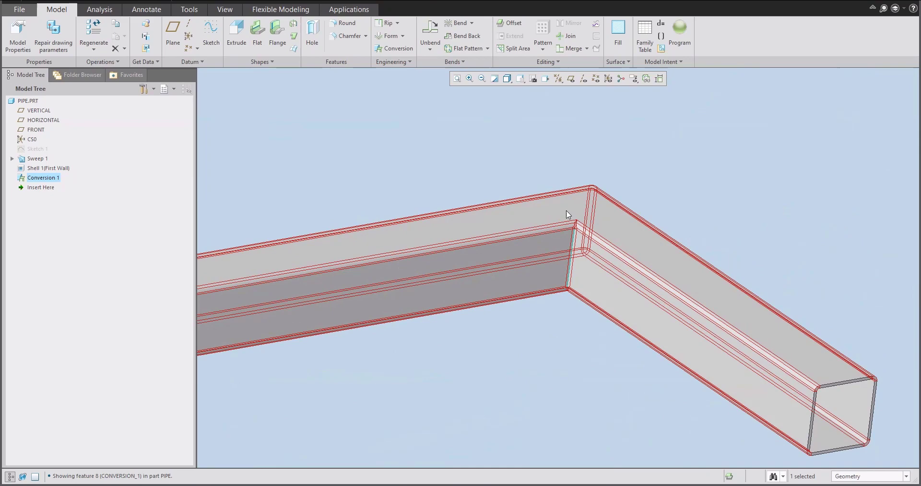
{"action": "left_click", "coordinate": [482, 154]}
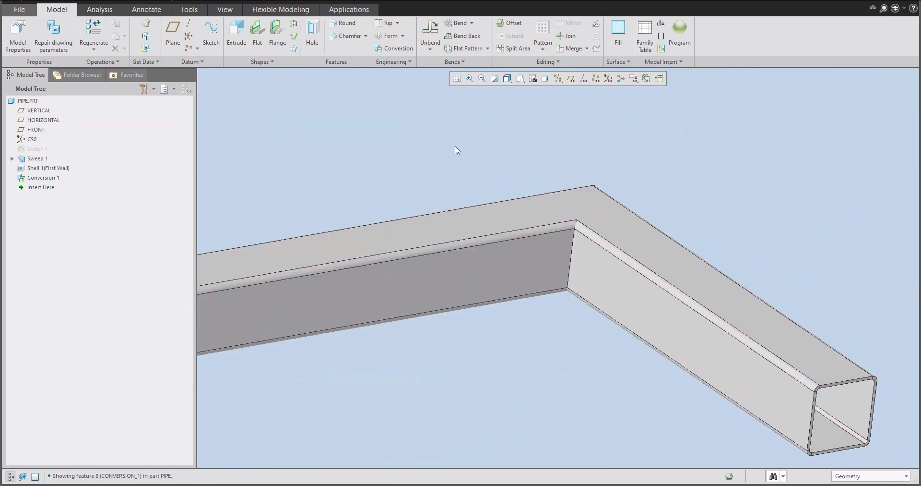
Start a sketched rip with its sketch on the pipe's upper L-shaped face.
{"action": "middle_click_drag", "start_coordinate": [457, 150], "coordinate": [499, 253], "text": "shift"}
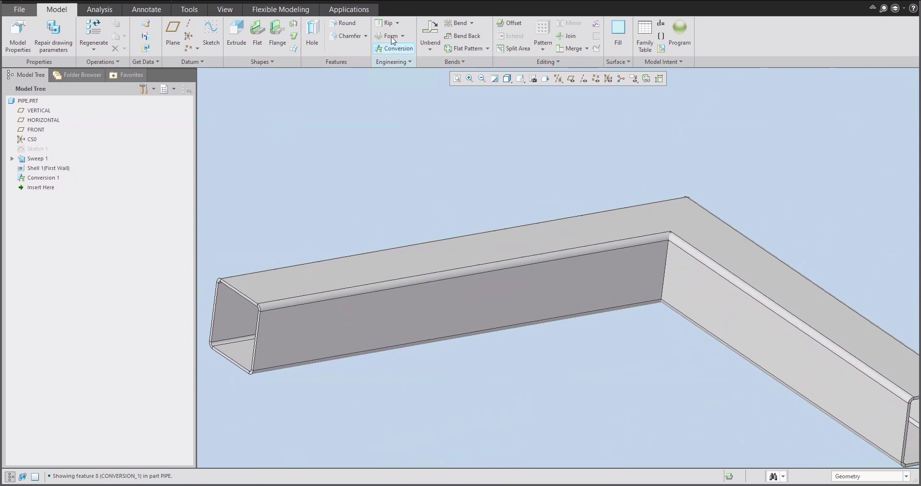
{"action": "left_click", "coordinate": [398, 23]}
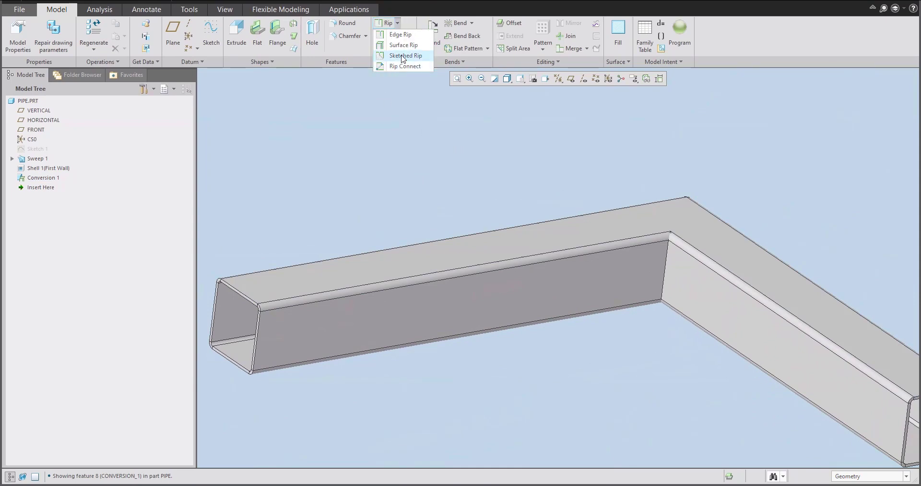
{"action": "left_click", "coordinate": [402, 55]}
{"action": "left_click", "coordinate": [590, 232]}
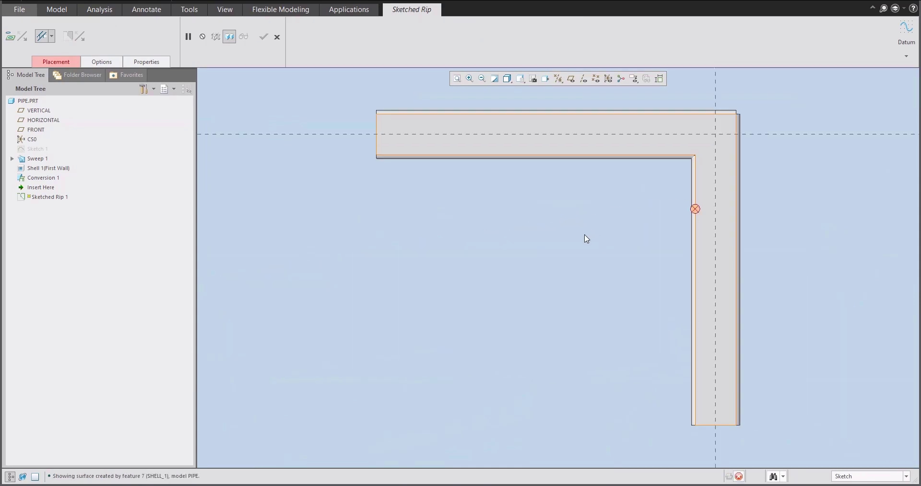
{"action": "scroll", "coordinate": [790, 139], "scroll_direction": "up", "scroll_amount": 5}
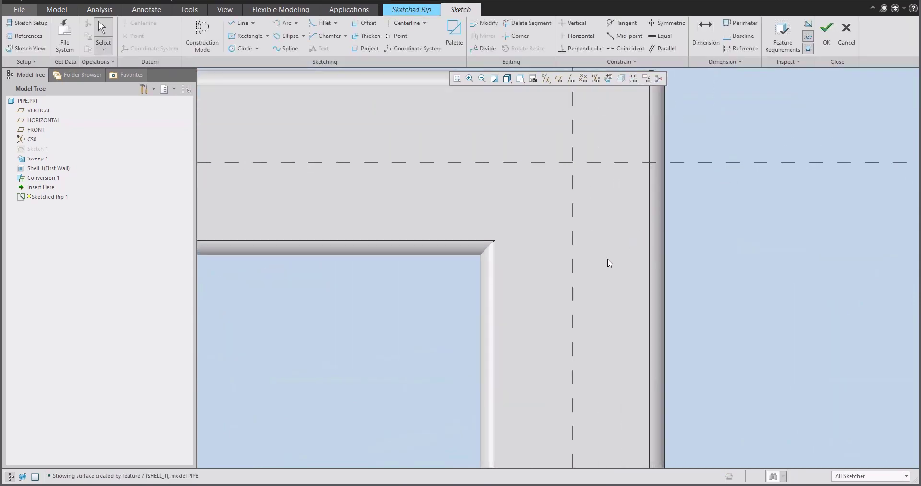
Sketch a diagonal line across the face from its inner corner to its outer corner.
{"action": "left_click", "coordinate": [241, 23]}
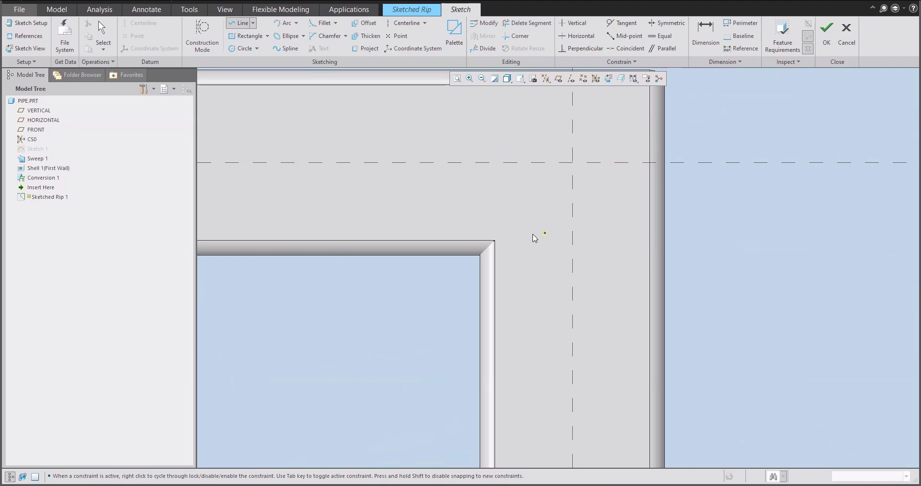
{"action": "middle_click", "coordinate": [492, 277]}
{"action": "scroll", "coordinate": [491, 277], "scroll_direction": "down", "scroll_amount": 3}
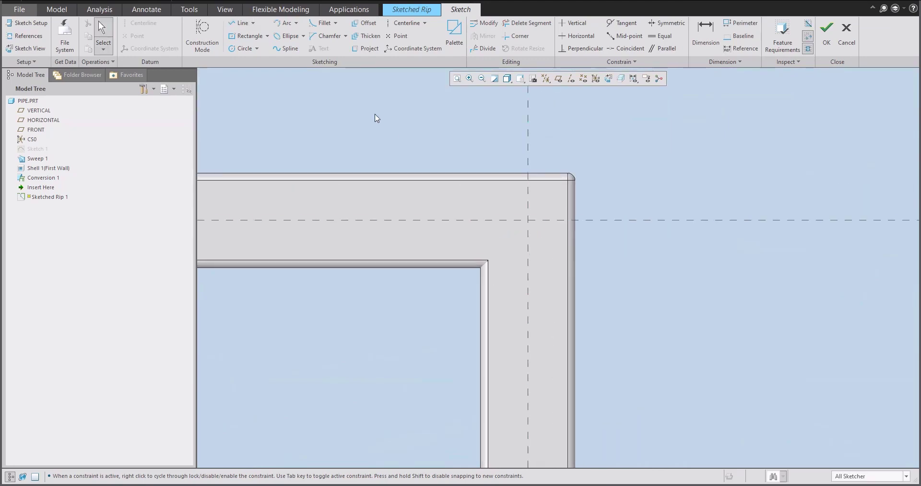
{"action": "left_click", "coordinate": [242, 23]}
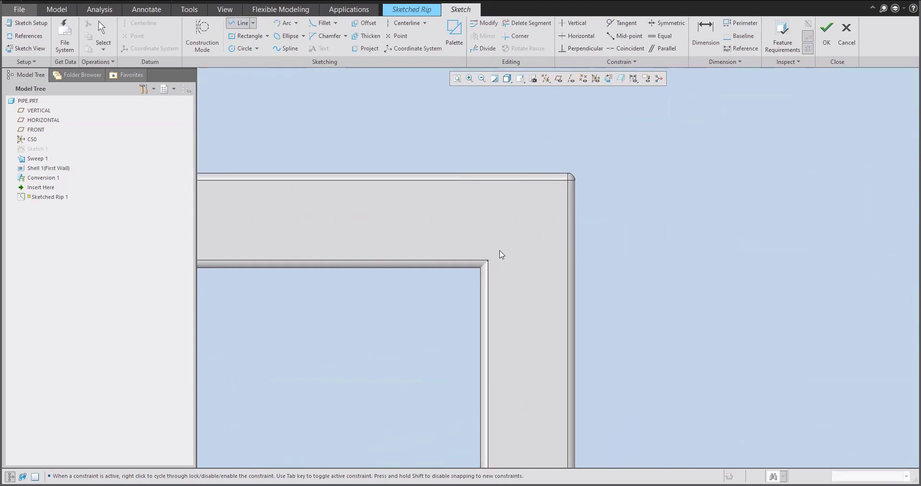
{"action": "scroll", "coordinate": [546, 206], "scroll_direction": "up", "scroll_amount": 3}
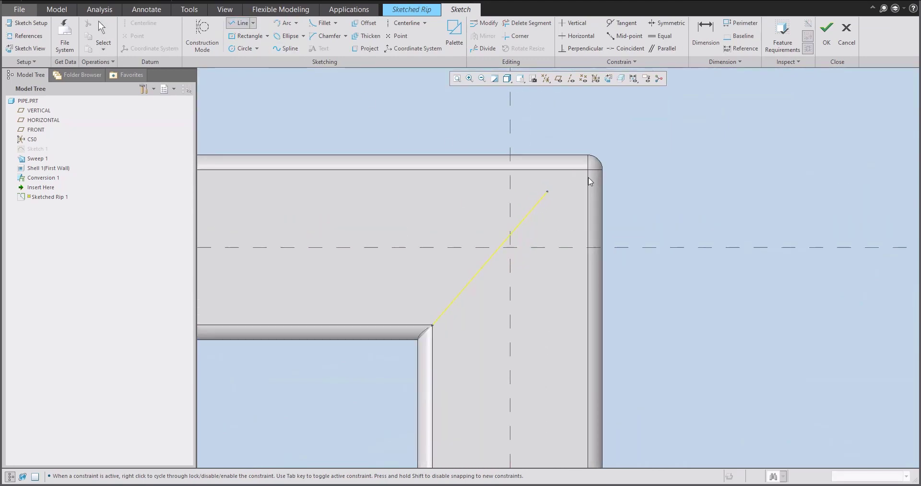
{"action": "middle_click", "coordinate": [642, 192]}
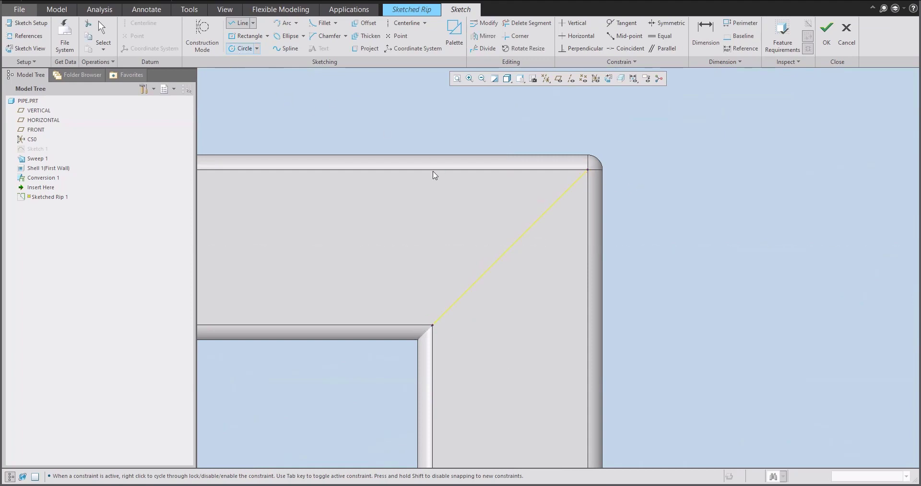
Draw a circle centred on the diagonal where the sketch references cross and set its diameter to 12.
{"action": "middle_click", "coordinate": [505, 242]}
{"action": "left_click", "coordinate": [497, 234]}
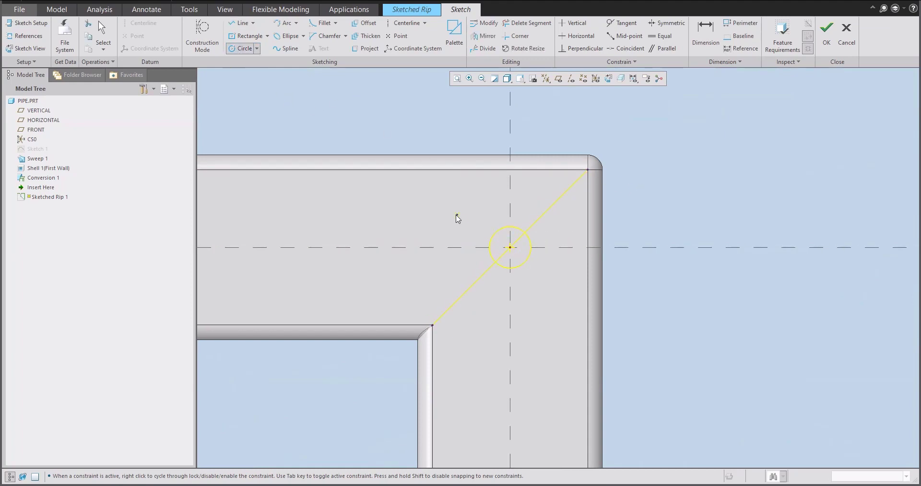
{"action": "middle_click", "coordinate": [457, 218]}
{"action": "double_click", "coordinate": [471, 227]}
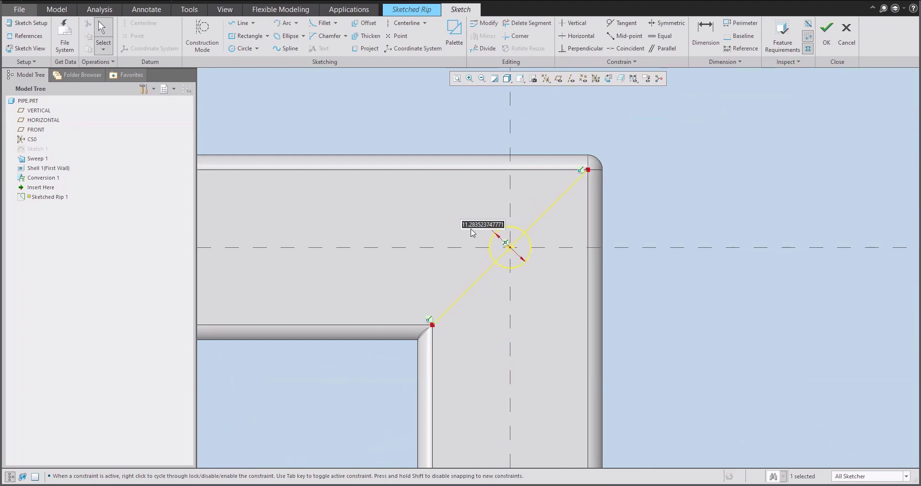
{"action": "type", "text": "12"}
{"action": "key", "text": "Return"}
Trim away the circle's half on the outer side of the diagonal and the line segment inside the circle, leaving a semicircular tab profile.
{"action": "left_click", "coordinate": [536, 25]}
{"action": "scroll", "coordinate": [540, 217], "scroll_direction": "up", "scroll_amount": 3}
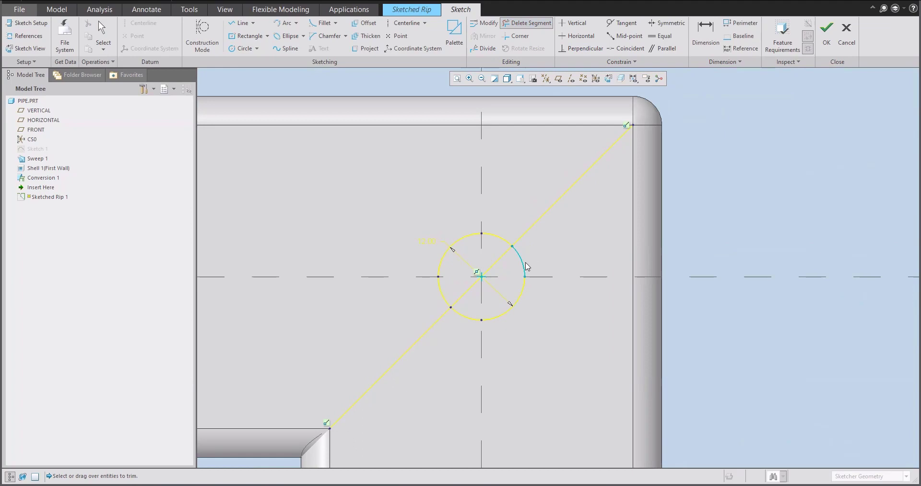
{"action": "left_click", "coordinate": [521, 299]}
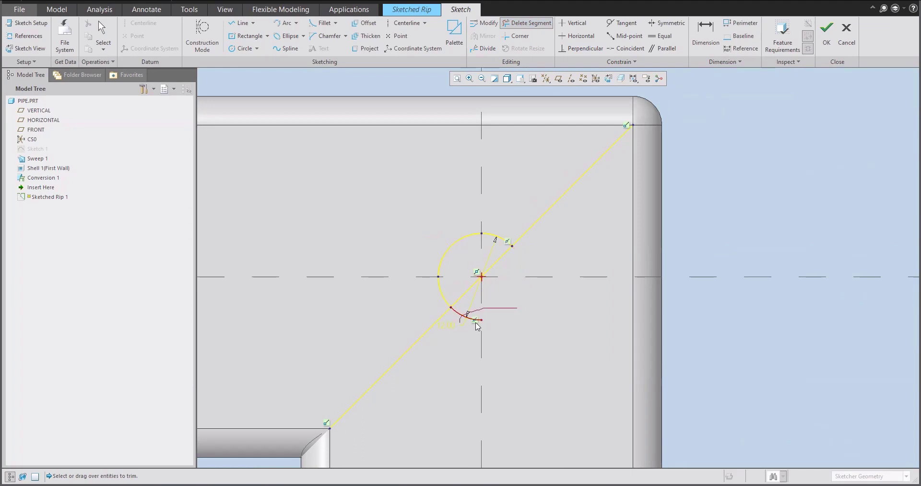
{"action": "left_click", "coordinate": [477, 323]}
{"action": "middle_click", "coordinate": [599, 233]}
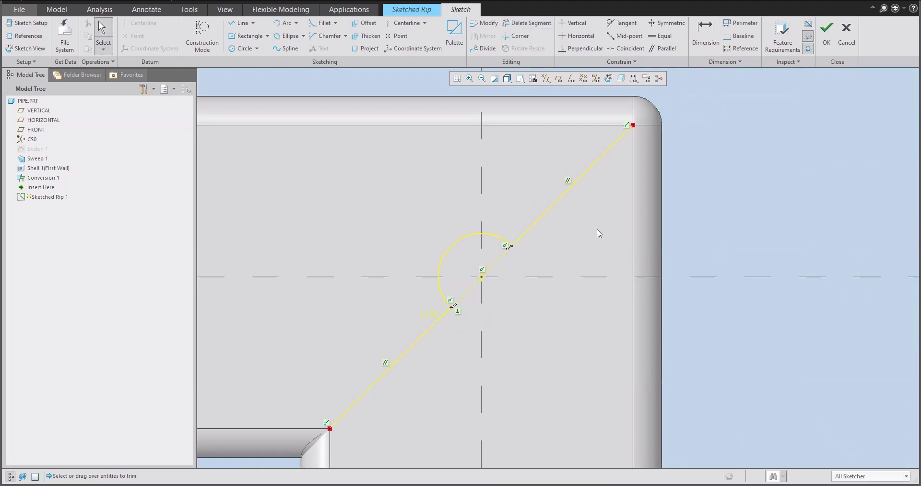
Accept the tab-shaped profile sketch and complete the sketched rip with its default side.
{"action": "scroll", "coordinate": [599, 234], "scroll_direction": "down", "scroll_amount": 2}
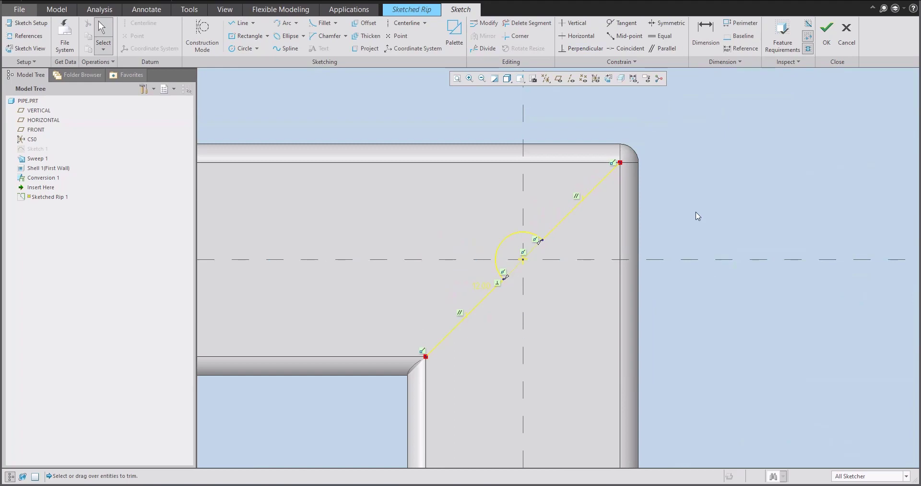
{"action": "left_click", "coordinate": [824, 39]}
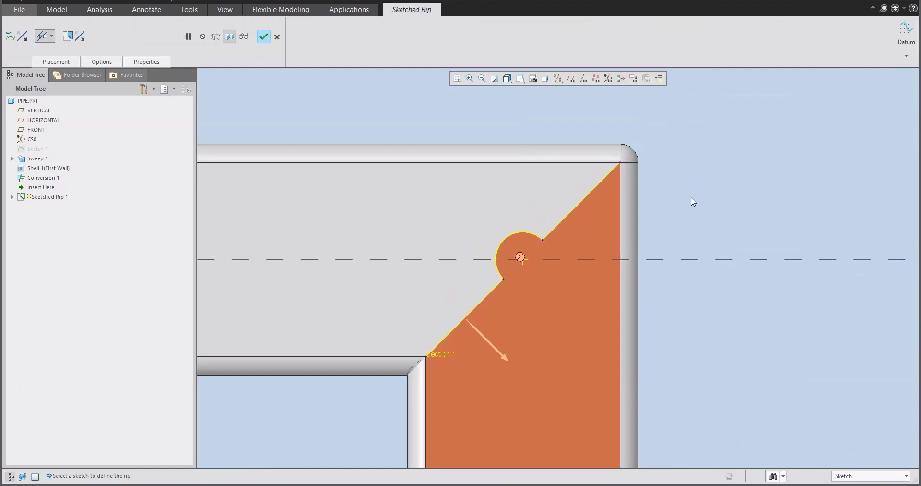
{"action": "middle_click", "coordinate": [693, 201]}
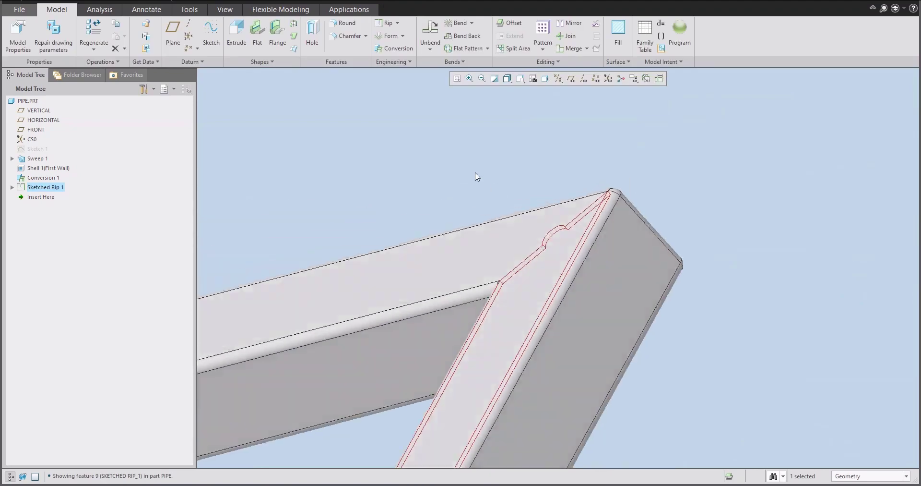
Start a second sketched rip with its sketch on the pipe's opposite L-shaped face.
{"action": "middle_click_drag", "start_coordinate": [437, 120], "coordinate": [429, 111]}
{"action": "left_click", "coordinate": [387, 120]}
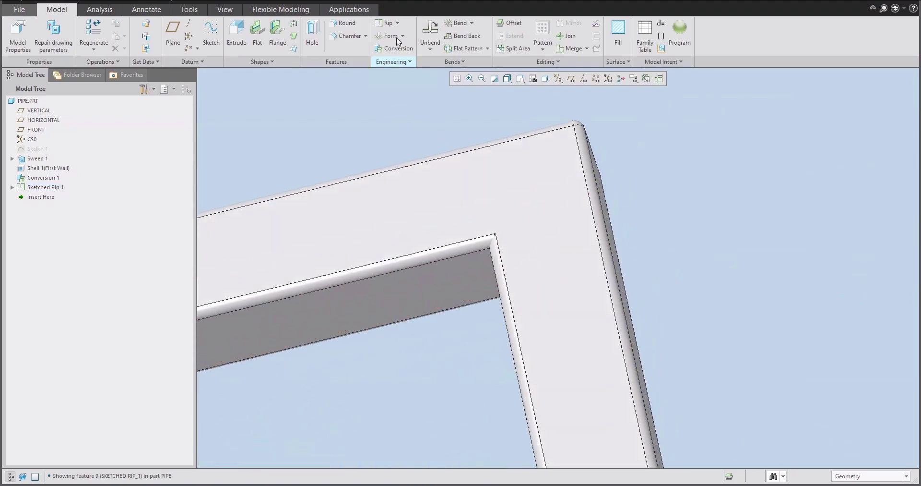
{"action": "left_click", "coordinate": [397, 23]}
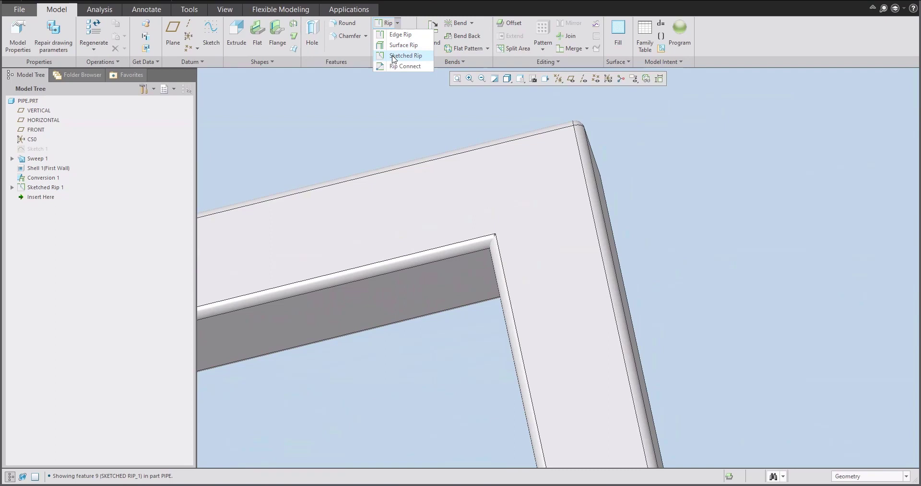
{"action": "left_click", "coordinate": [398, 55]}
{"action": "left_click", "coordinate": [511, 203]}
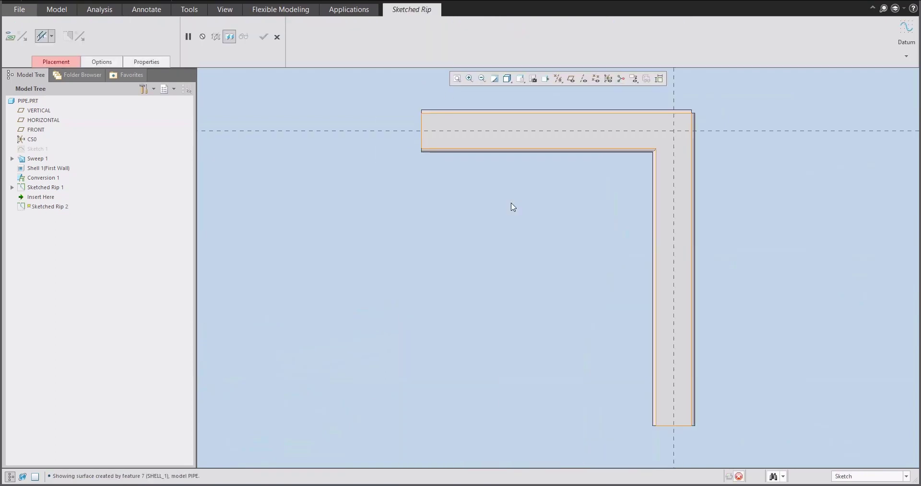
{"action": "scroll", "coordinate": [702, 158], "scroll_direction": "up", "scroll_amount": 3}
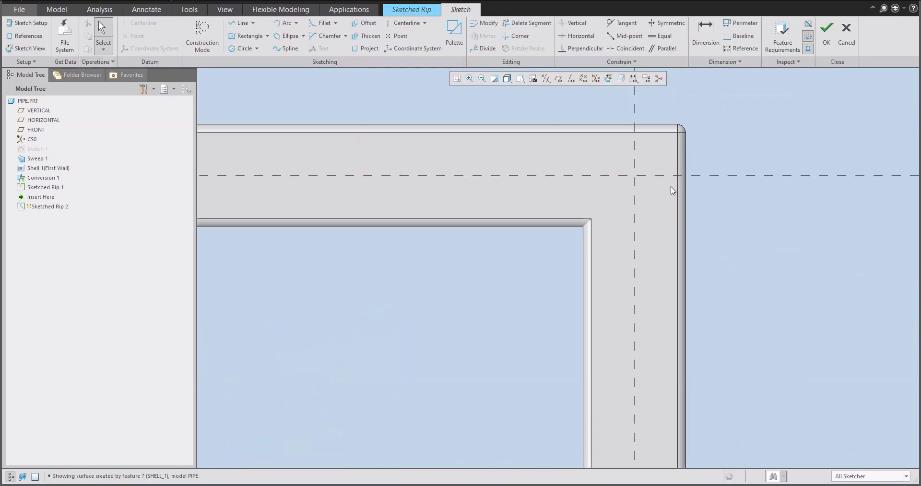
Project the first rip's two diagonal segments and semicircular tab arc into the second rip's sketch and accept the sketch.
{"action": "key", "text": "ctrl+5"}
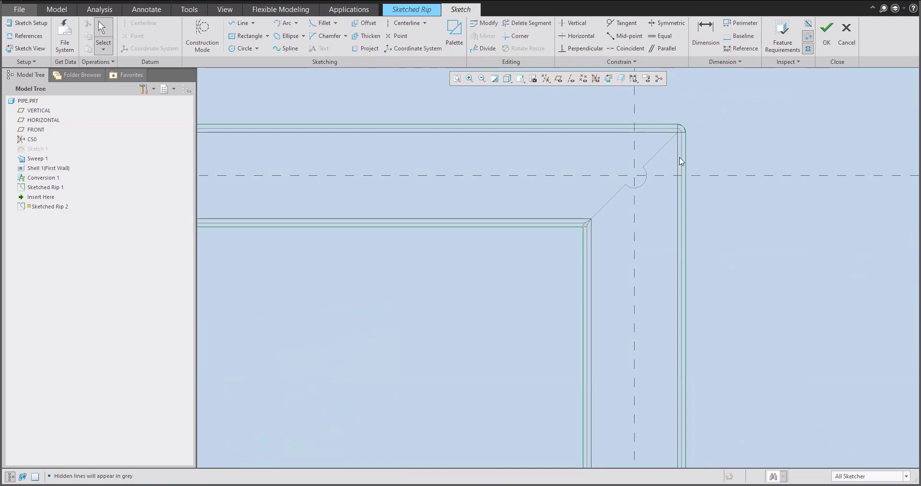
{"action": "scroll", "coordinate": [676, 150], "scroll_direction": "up", "scroll_amount": 3}
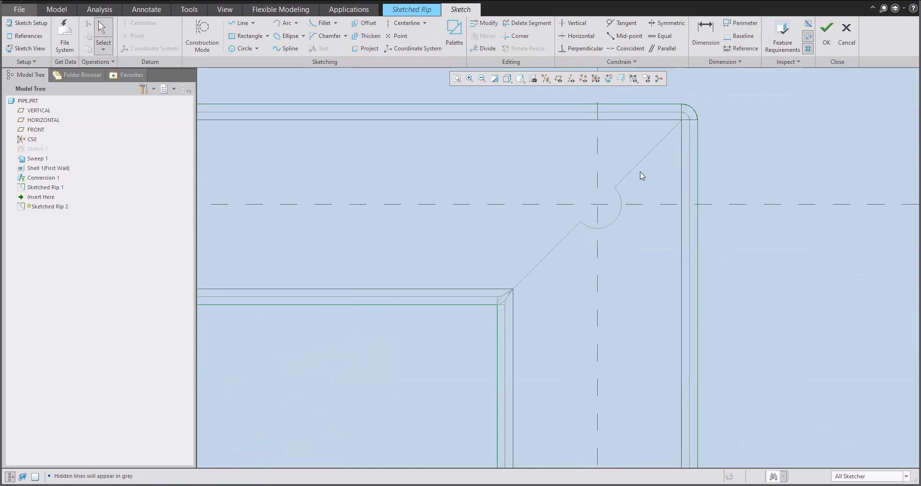
{"action": "left_click", "coordinate": [366, 48]}
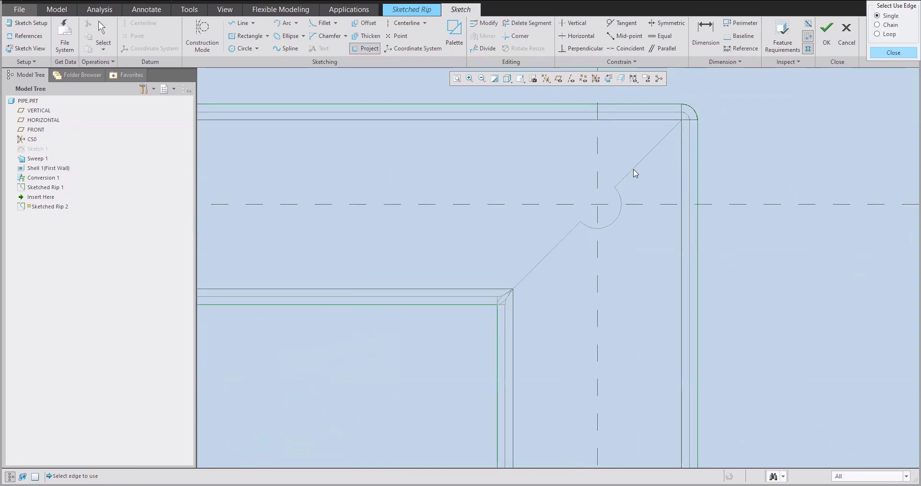
{"action": "left_click", "coordinate": [632, 169]}
{"action": "left_click", "coordinate": [620, 198]}
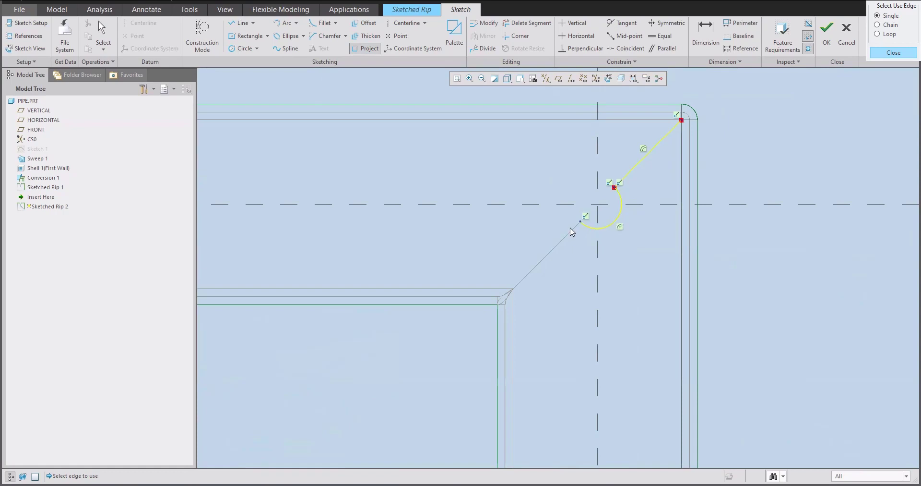
{"action": "middle_click", "coordinate": [773, 142]}
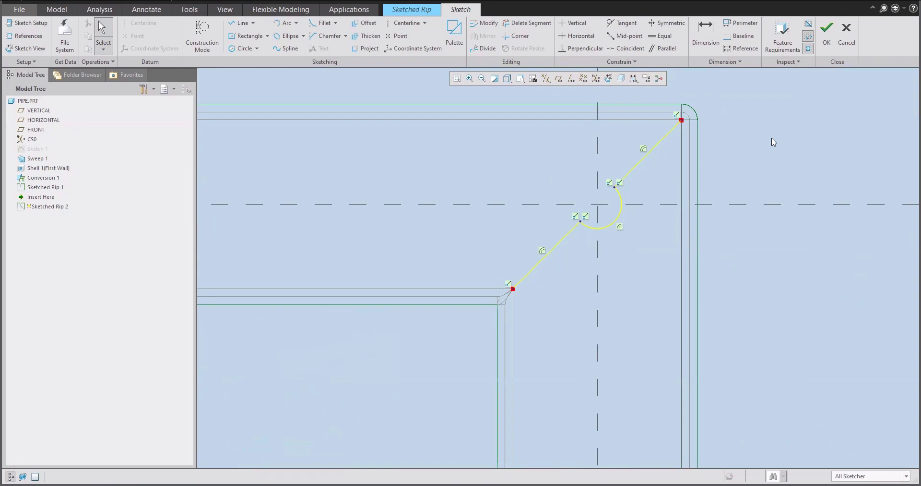
{"action": "left_click", "coordinate": [828, 39]}
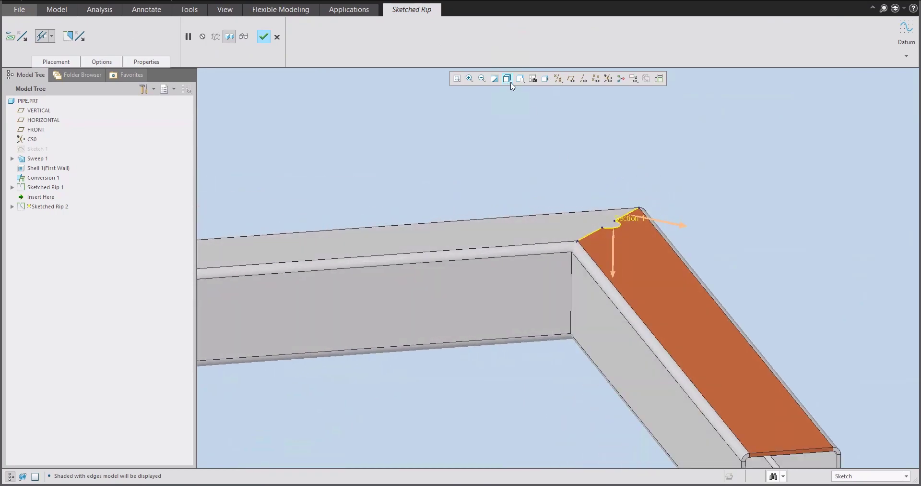
Complete the second sketched rip with its default side.
{"action": "left_click", "coordinate": [508, 80]}
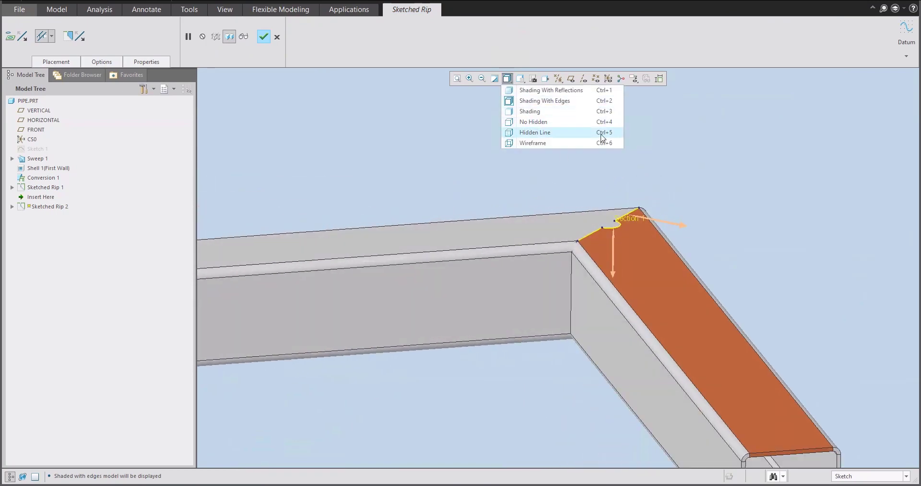
{"action": "left_click", "coordinate": [426, 117]}
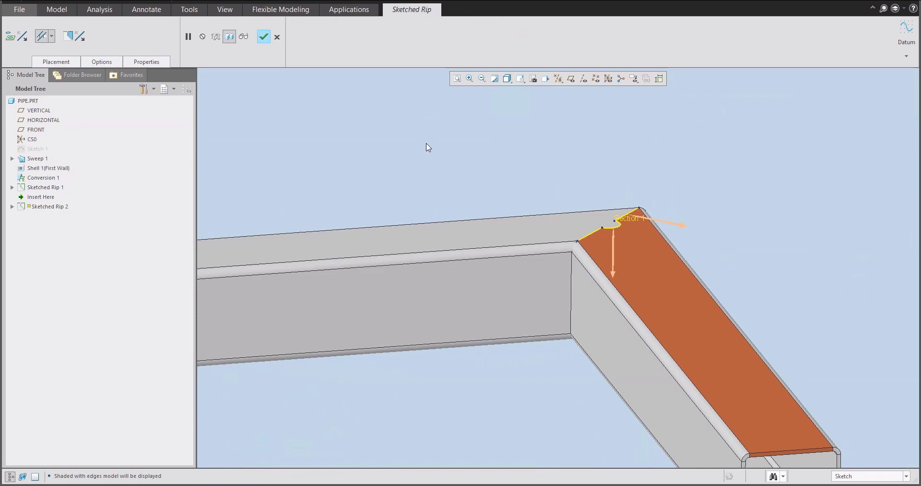
{"action": "left_click", "coordinate": [263, 37]}
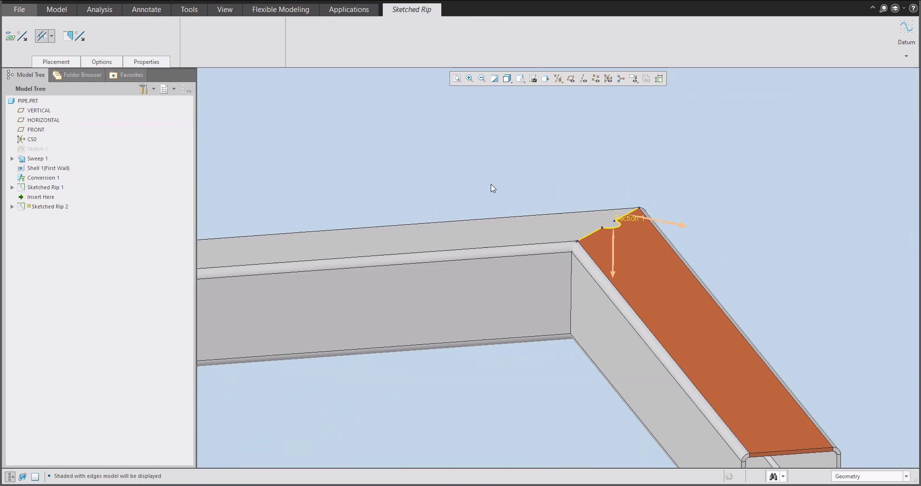
Create a surface rip of the small rounded corner surfaces at both ends of the pipe's outer corner bend.
{"action": "middle_click_drag", "start_coordinate": [538, 201], "coordinate": [477, 226]}
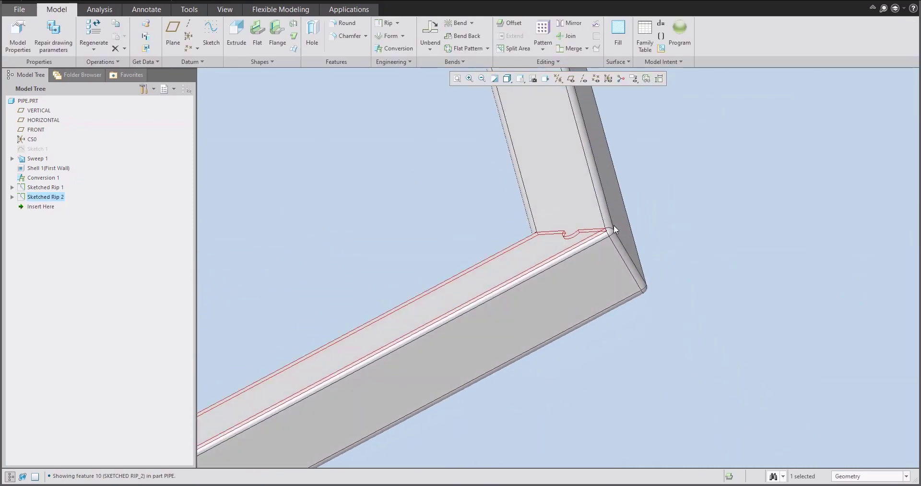
{"action": "scroll", "coordinate": [595, 245], "scroll_direction": "up", "scroll_amount": 3}
{"action": "left_click", "coordinate": [323, 192]}
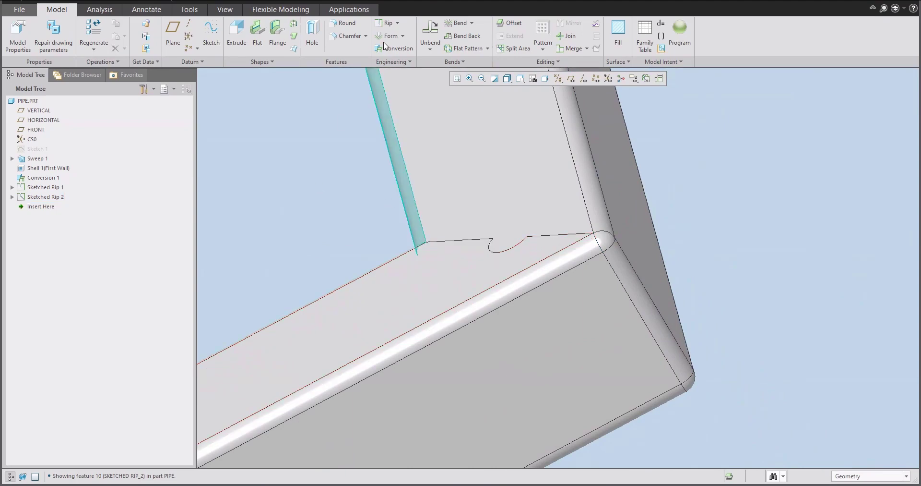
{"action": "left_click", "coordinate": [392, 23]}
{"action": "left_click", "coordinate": [391, 42]}
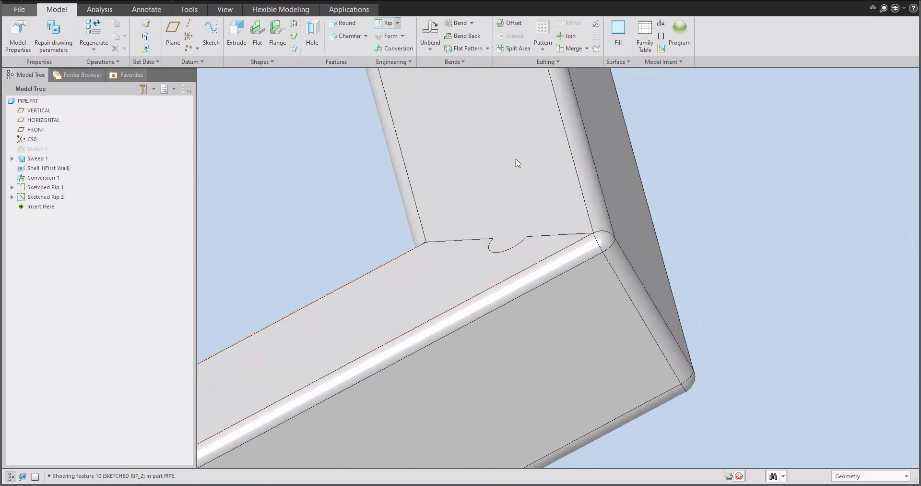
{"action": "left_click", "coordinate": [600, 241]}
{"action": "middle_click_drag", "start_coordinate": [590, 261], "coordinate": [549, 210]}
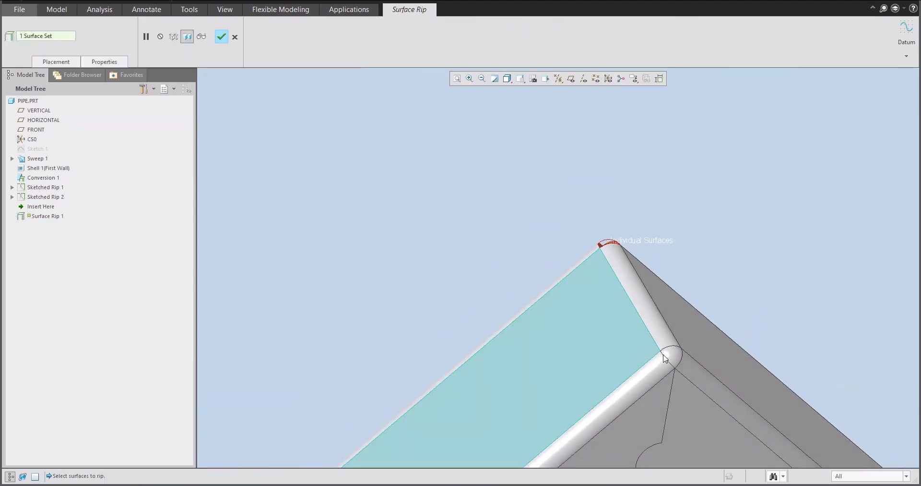
{"action": "middle_click", "coordinate": [479, 201]}
Start an Unbend with manual bend selection and remove all the automatically collected bent geometry.
{"action": "middle_click_drag", "start_coordinate": [475, 200], "coordinate": [636, 229]}
{"action": "left_click", "coordinate": [430, 31]}
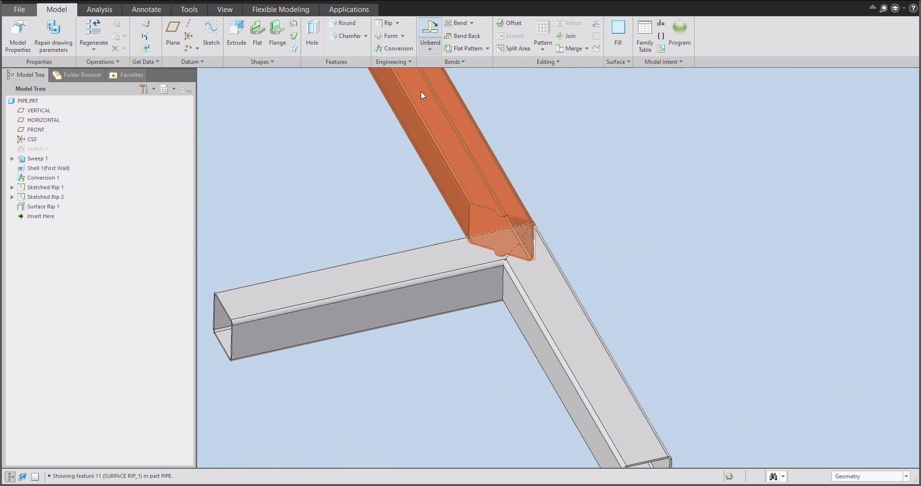
{"action": "left_click", "coordinate": [27, 37]}
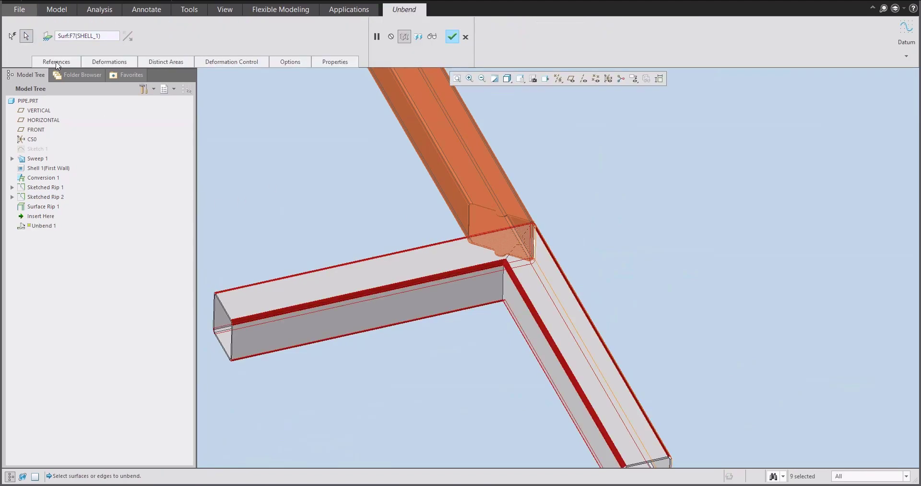
{"action": "left_click", "coordinate": [56, 61]}
{"action": "right_click", "coordinate": [78, 118]}
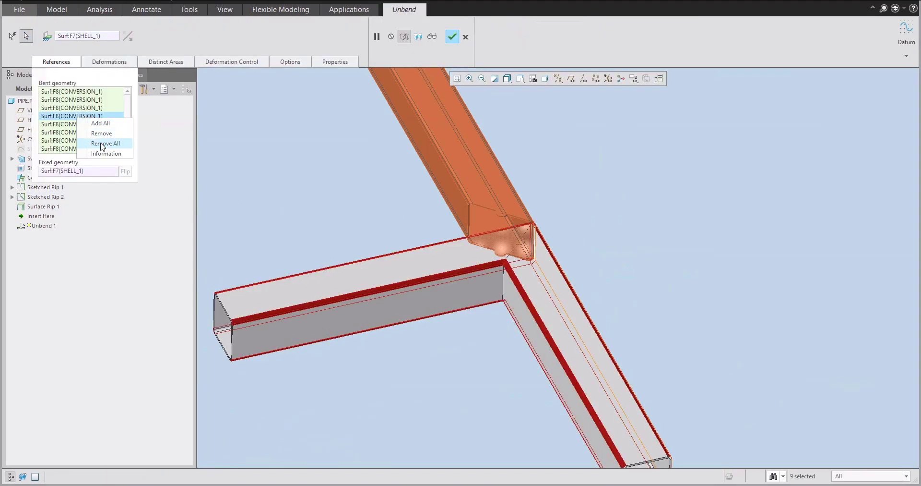
{"action": "left_click", "coordinate": [104, 143]}
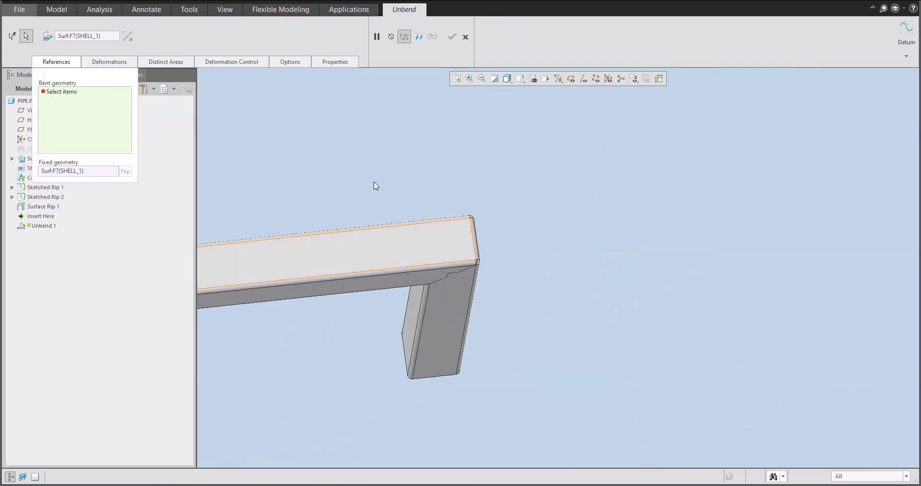
Select the bend surface at the pipe's outer corner as the only bent geometry and complete the unbend.
{"action": "middle_click_drag", "start_coordinate": [376, 185], "coordinate": [631, 264]}
{"action": "left_click", "coordinate": [548, 269]}
{"action": "key", "text": "ctrl+d"}
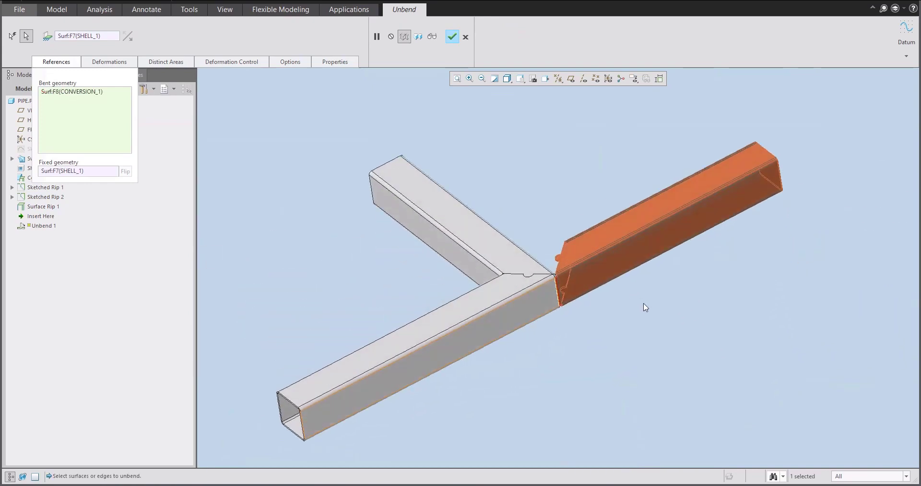
{"action": "left_click", "coordinate": [451, 36]}
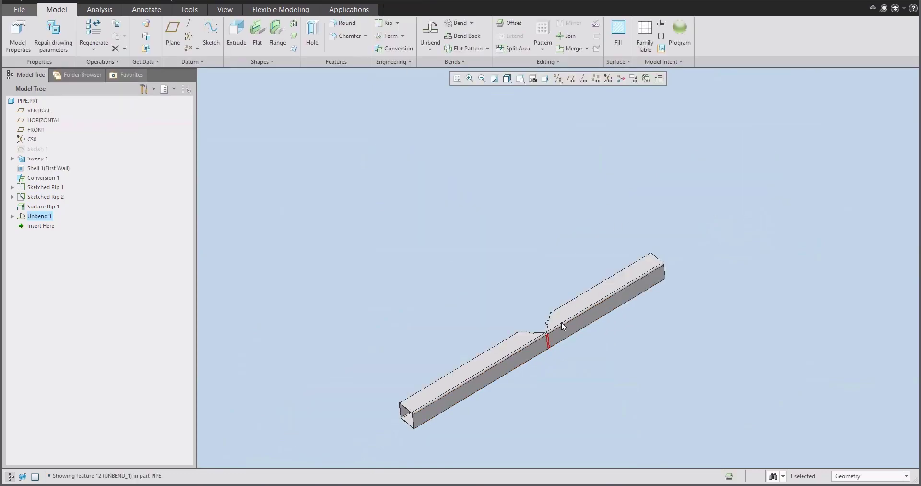
Bend back the unfolded pipe corner using the default fixed geometry and automatic bend selection.
{"action": "middle_click_drag", "start_coordinate": [561, 322], "coordinate": [552, 173]}
{"action": "scroll", "coordinate": [656, 270], "scroll_direction": "up", "scroll_amount": 5}
{"action": "left_click", "coordinate": [453, 123]}
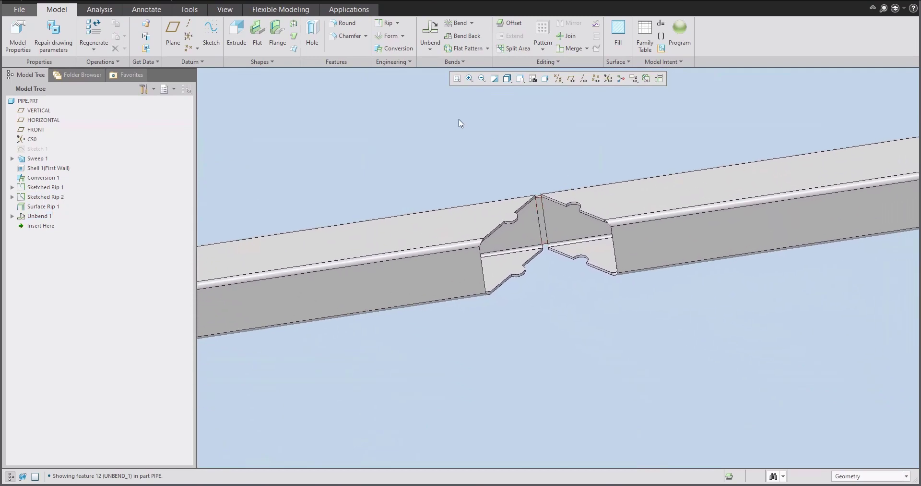
{"action": "left_click", "coordinate": [462, 36]}
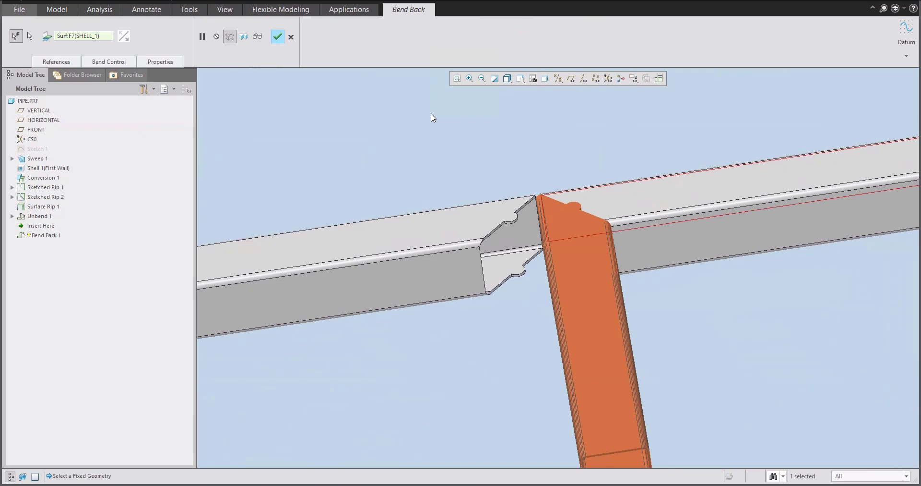
{"action": "middle_click", "coordinate": [434, 117]}
{"action": "scroll", "coordinate": [612, 250], "scroll_direction": "down", "scroll_amount": 5}
{"action": "middle_click_drag", "start_coordinate": [609, 187], "coordinate": [560, 152]}
{"action": "scroll", "coordinate": [629, 140], "scroll_direction": "up", "scroll_amount": 4}
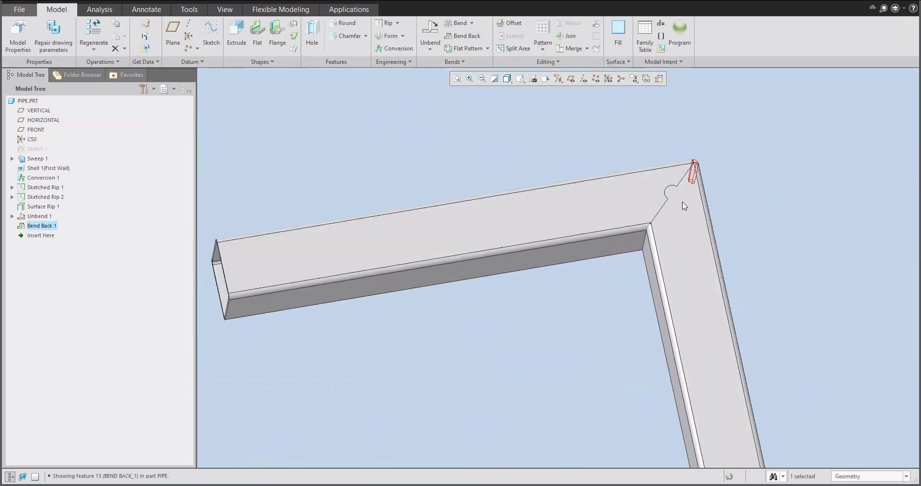
{"action": "middle_click_drag", "start_coordinate": [684, 207], "coordinate": [551, 144]}
{"action": "left_click", "coordinate": [552, 144]}
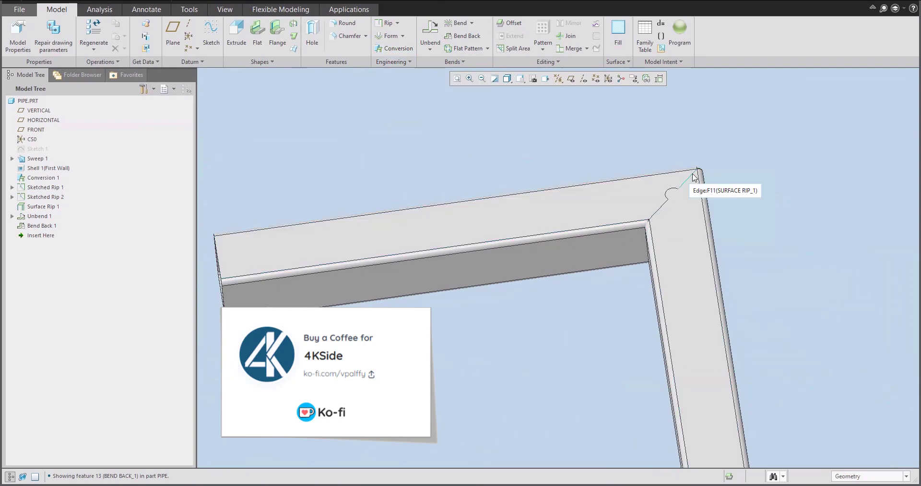
Move the model tree's insertion point to just before the Bend Back feature.
{"action": "scroll", "coordinate": [691, 179], "scroll_direction": "up", "scroll_amount": 4}
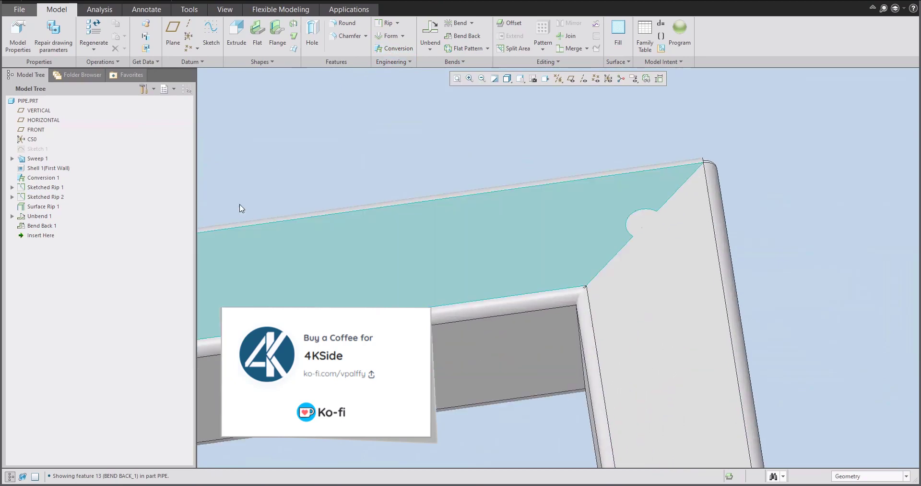
{"action": "left_click_drag", "start_coordinate": [48, 236], "coordinate": [62, 221]}
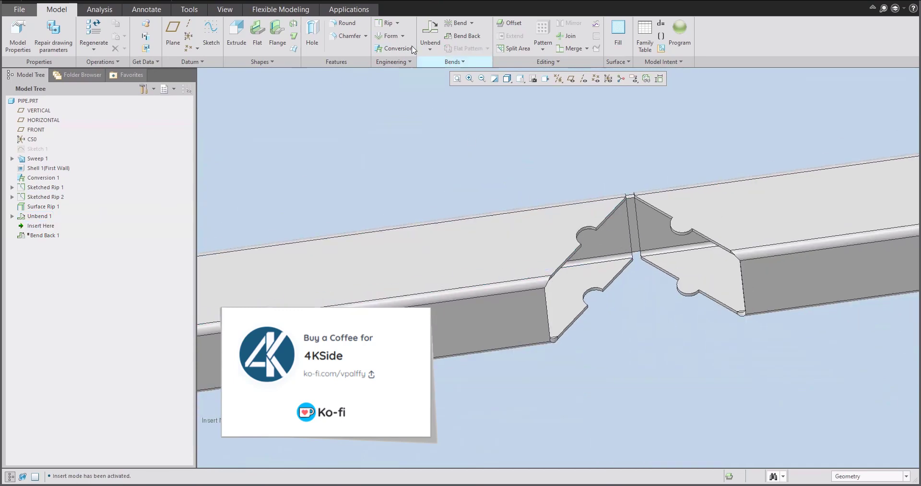
{"action": "left_click", "coordinate": [397, 22]}
{"action": "left_click", "coordinate": [501, 133]}
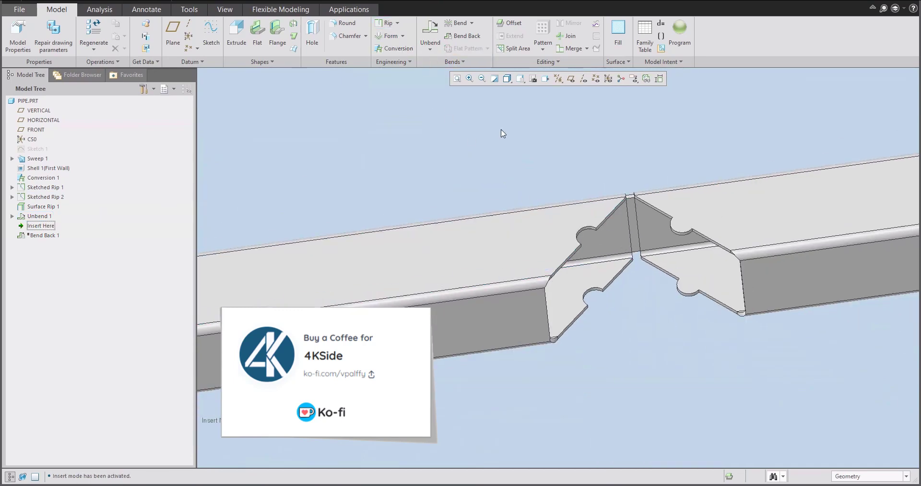